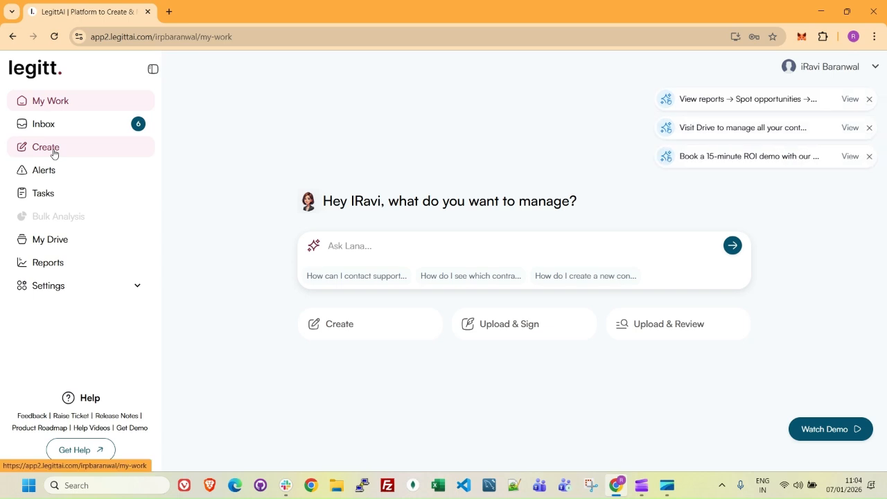
Create a new document from the UNO template in the organization templates.
left_click(53, 154)
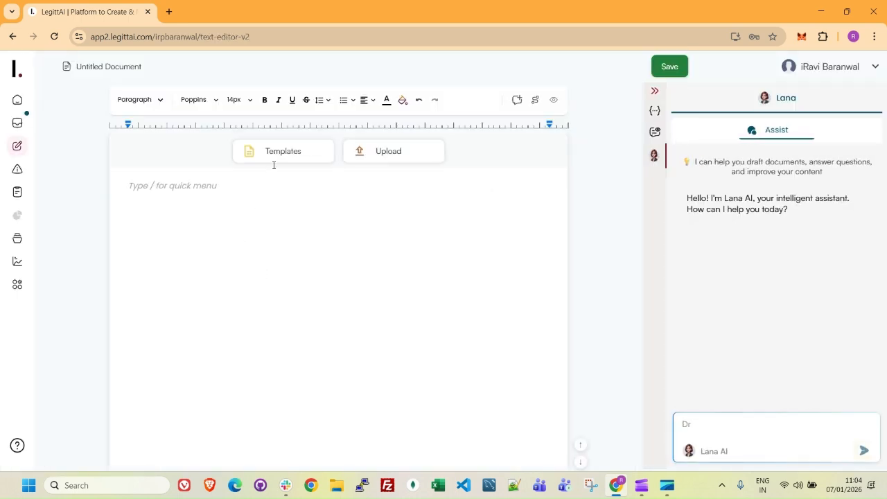
left_click(284, 153)
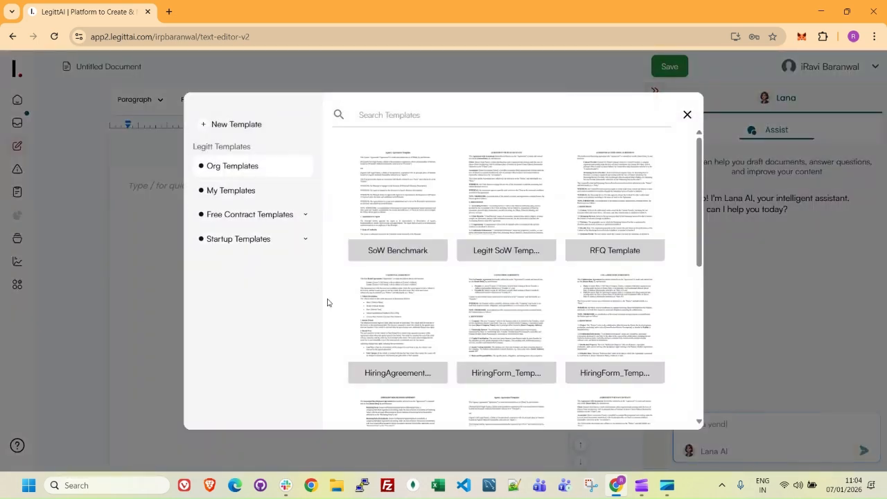
scroll(425, 343, "down", 3)
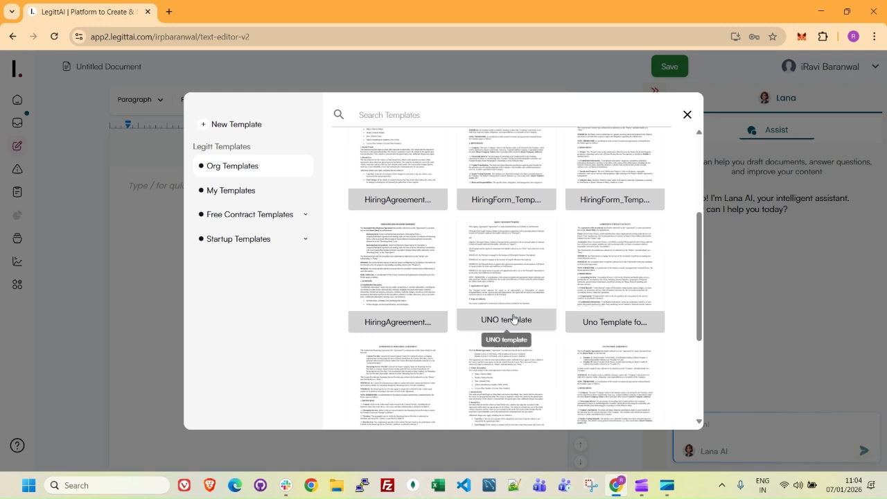
left_click(514, 309)
left_click(666, 415)
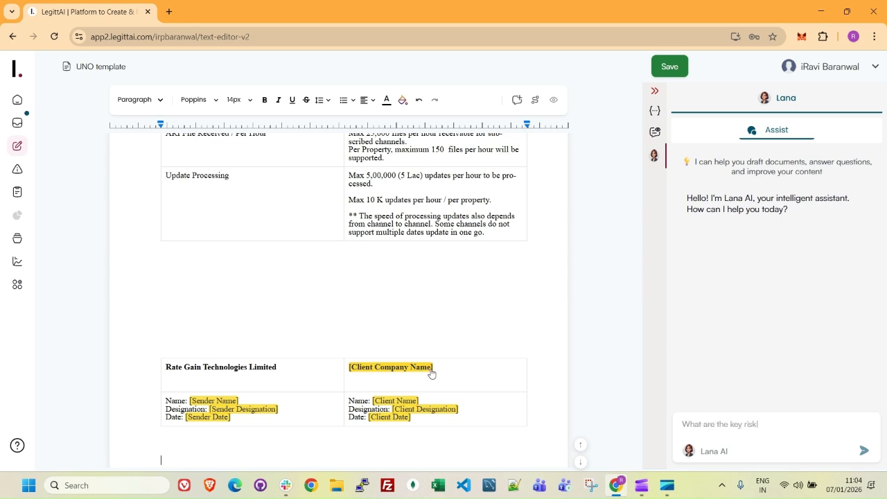
Rename the document as "UNO template_7Jan26T1" and save it.
left_click(147, 67)
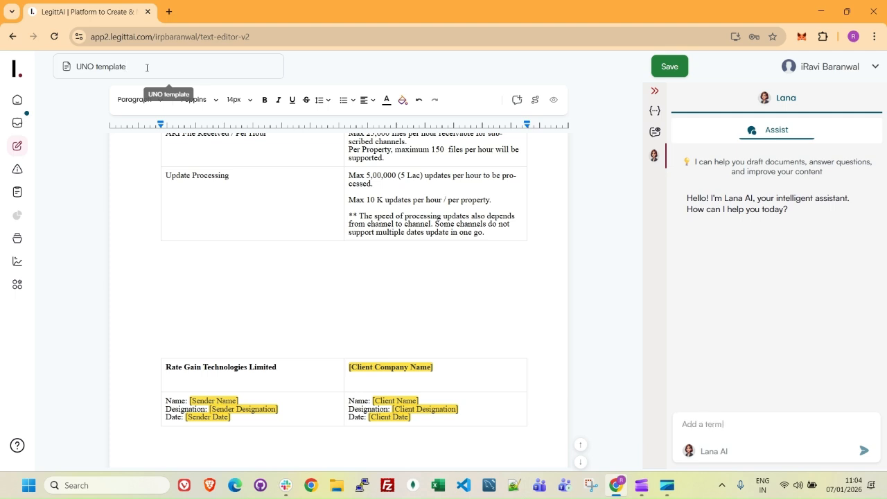
type("_7Jan2")
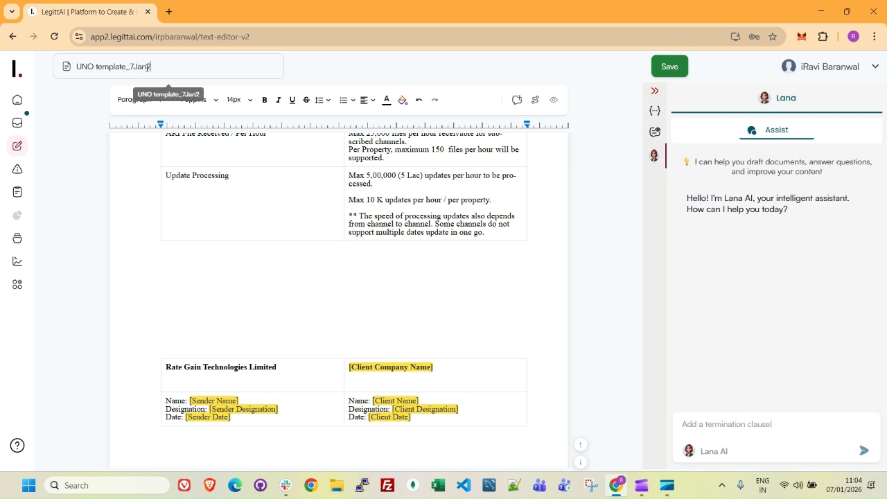
type("6T1")
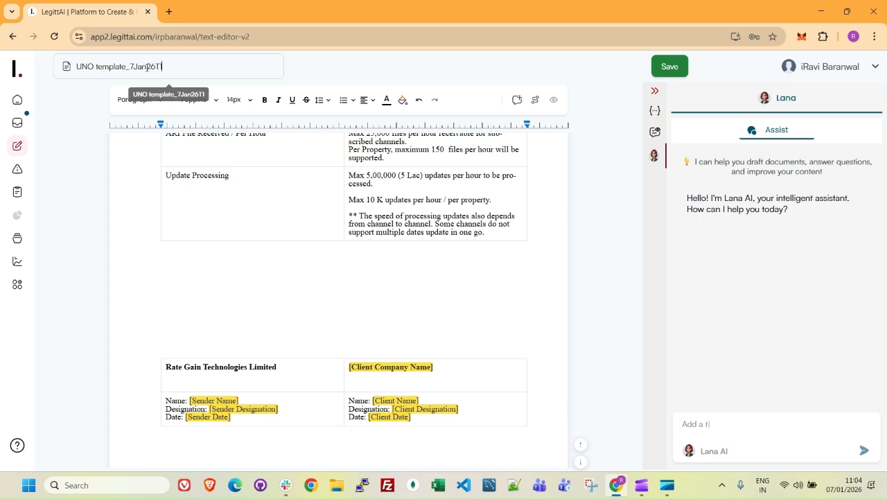
left_click(666, 65)
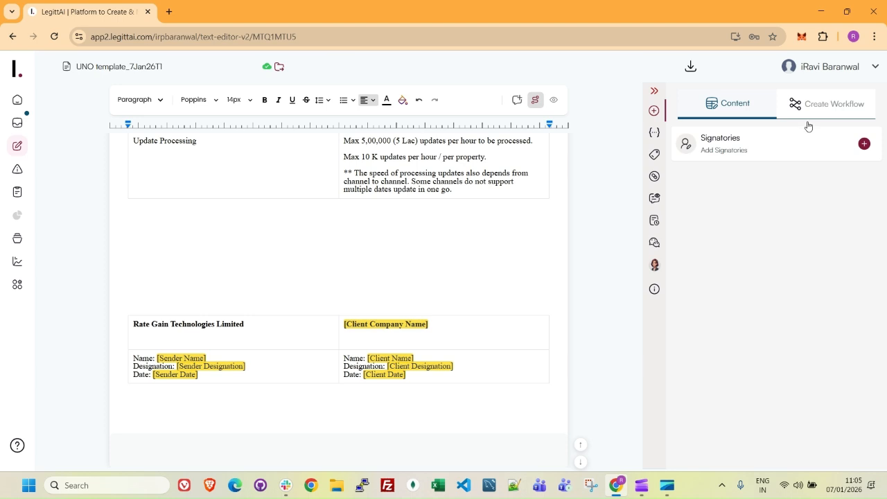
Add the first signatory by choosing a suggested contact with their name and e-mail, and save the entry.
left_click(865, 146)
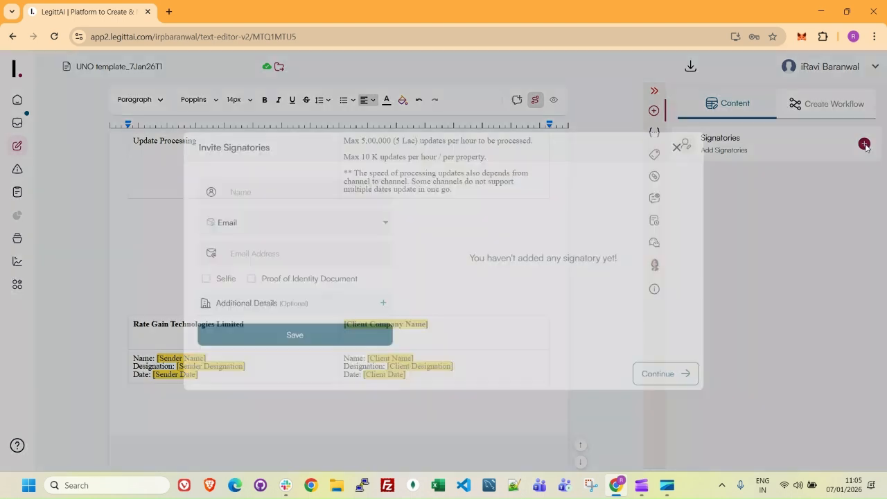
left_click(298, 193)
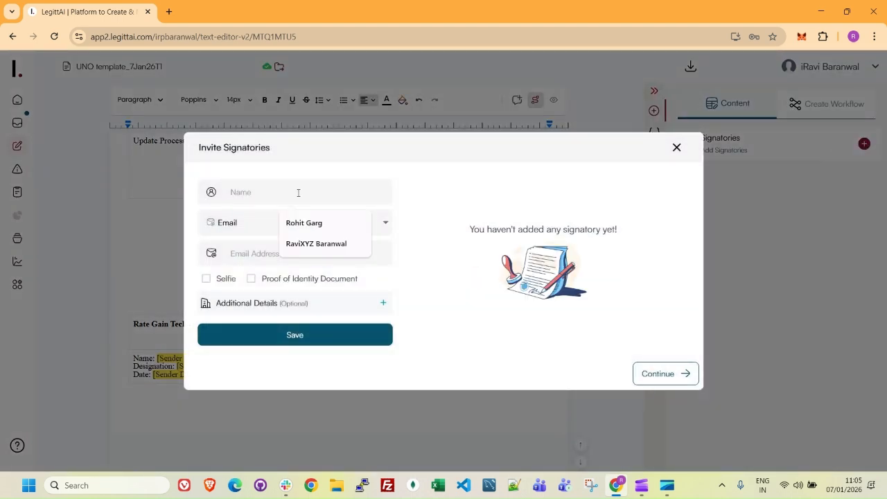
type("Rohit")
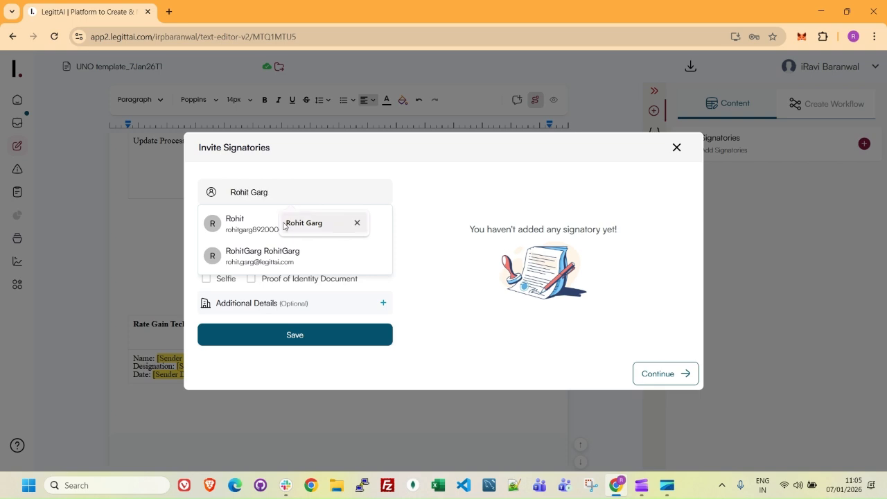
left_click(247, 234)
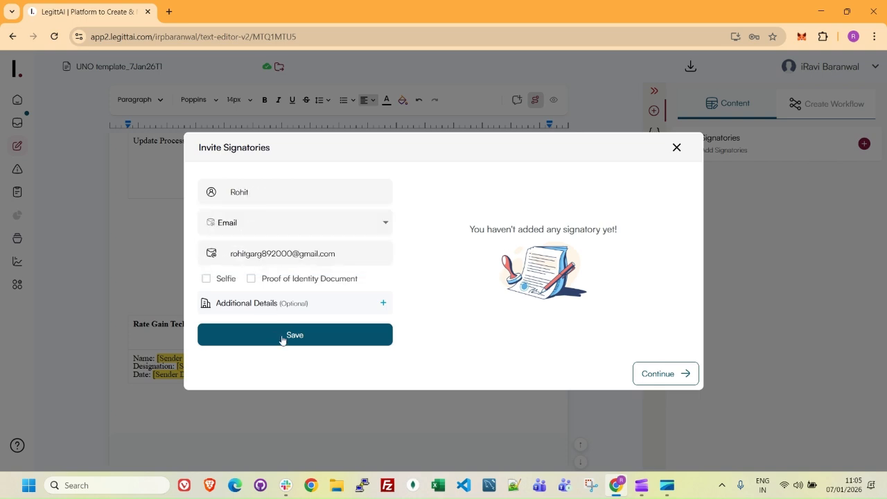
left_click(282, 339)
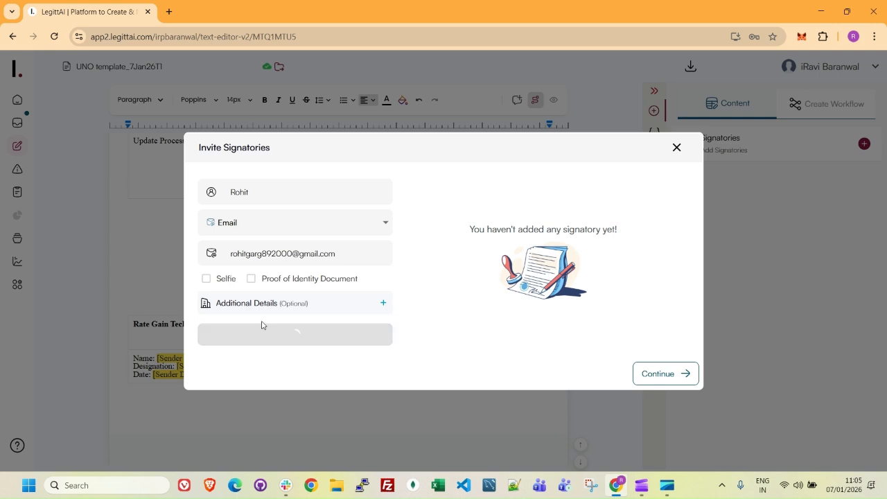
Add a second signatory from the suggested contacts and finish inviting signatories without setting a signing order.
left_click(246, 192)
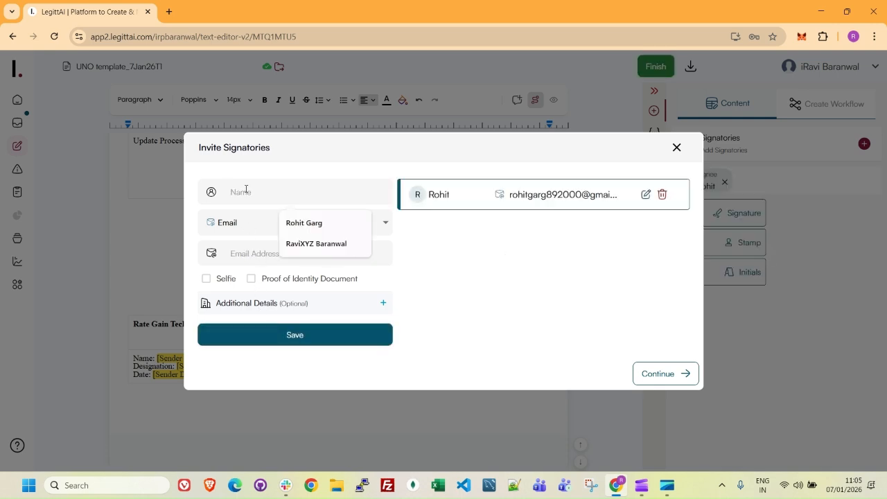
type("i")
key("BackSpace")
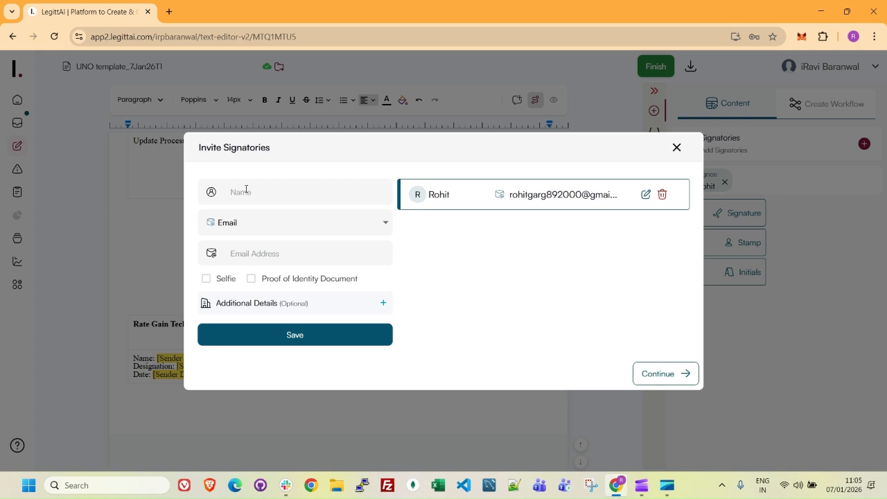
type("r")
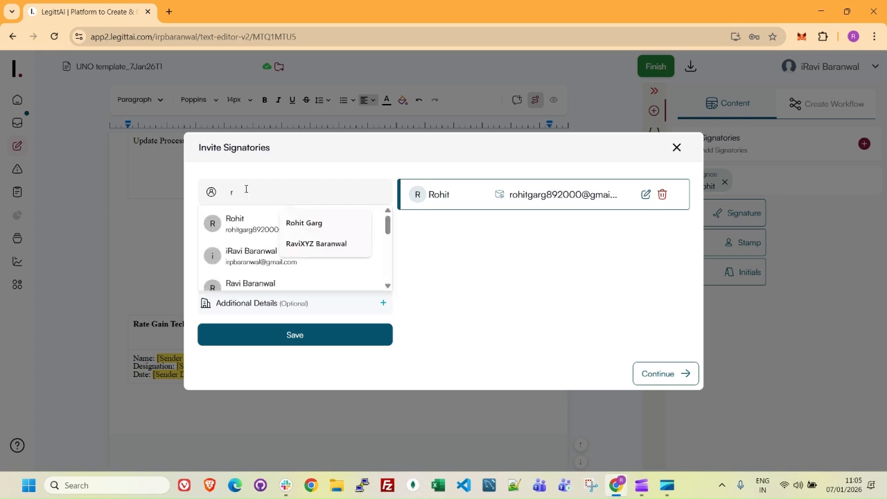
type("a")
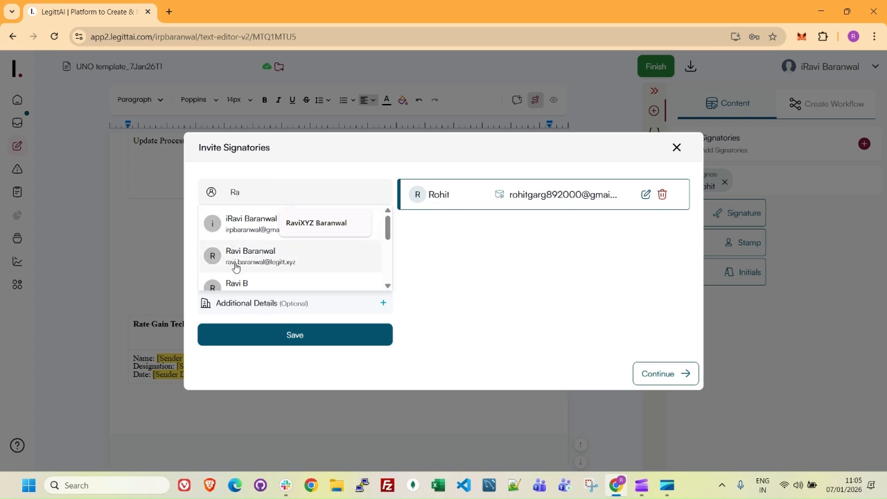
scroll(236, 263, "down", 2)
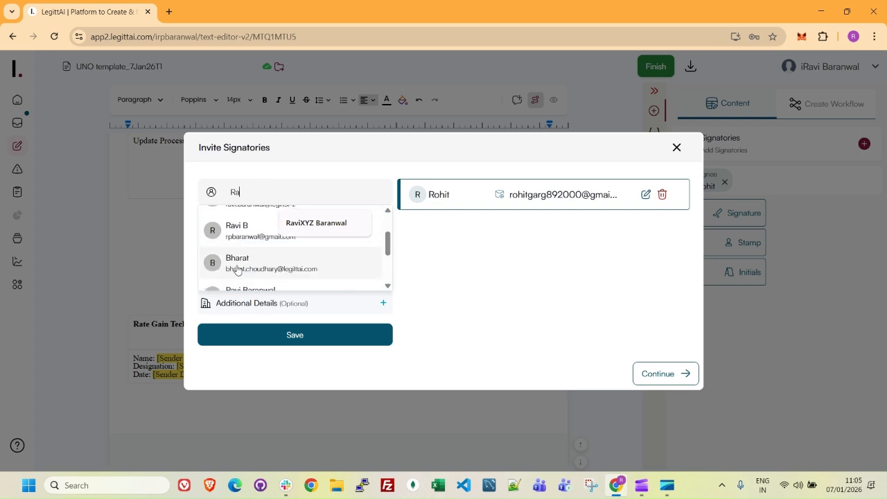
left_click(243, 231)
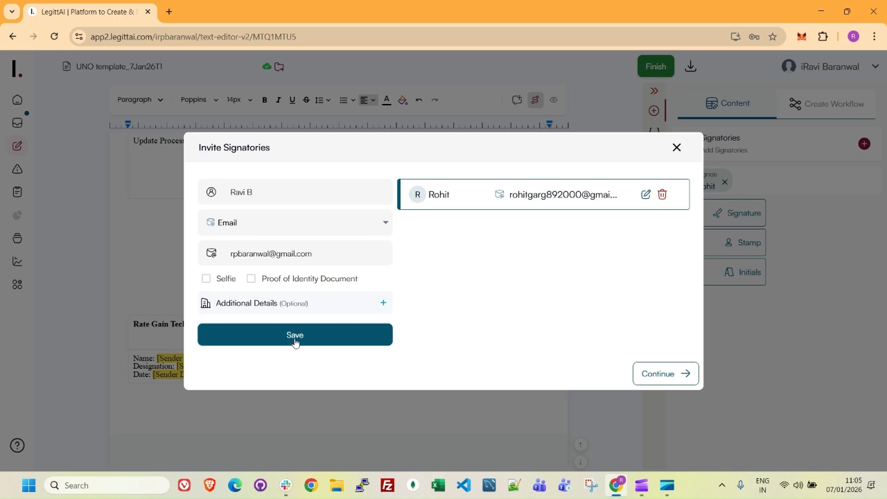
left_click(295, 337)
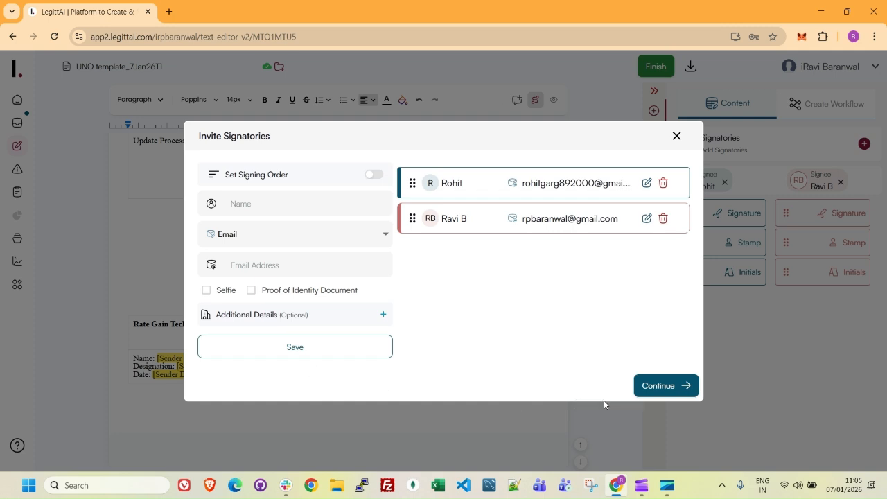
left_click(663, 387)
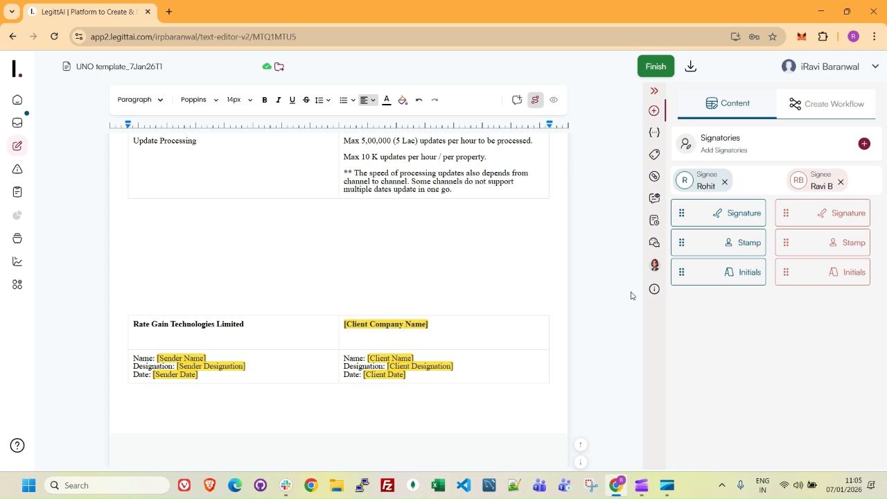
Check the document info for the setting that allows signatories to update variables, and return to the signatory content.
left_click(655, 291)
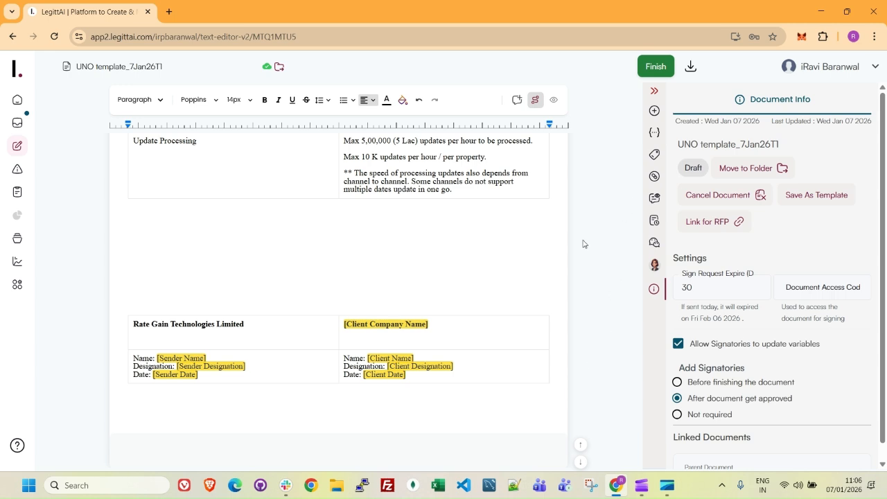
left_click(654, 110)
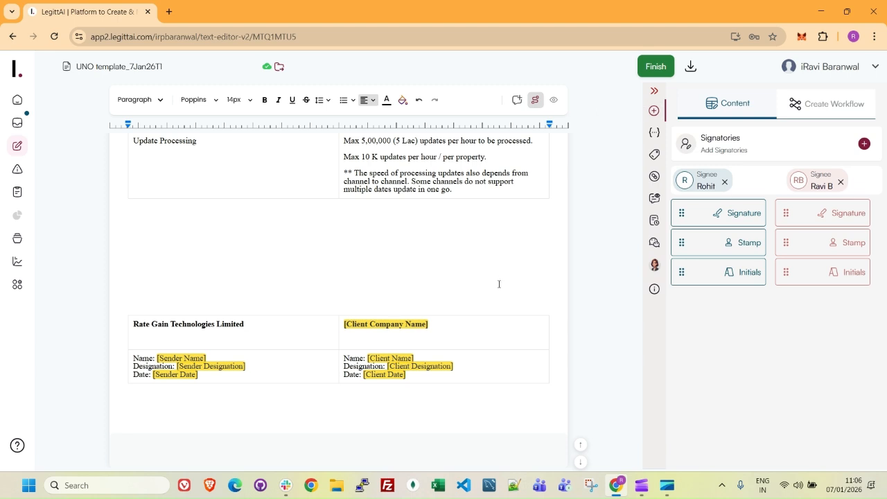
Assign the Sender Name variable in the signature table to the first signatory.
mouse_move(401, 331)
mouse_move(443, 370)
mouse_move(179, 360)
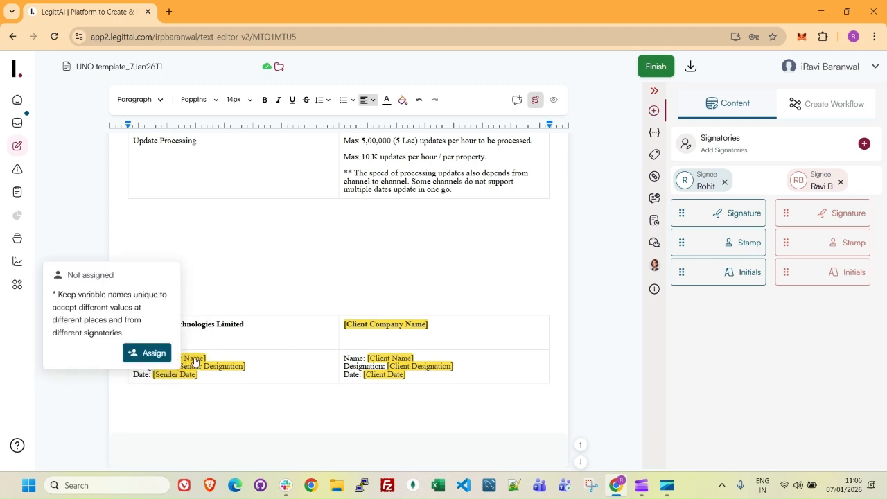
left_click(155, 356)
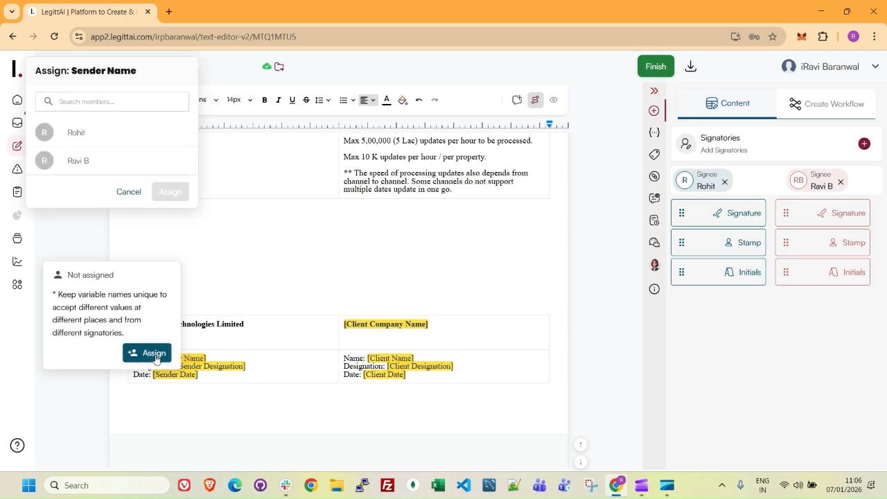
left_click(103, 141)
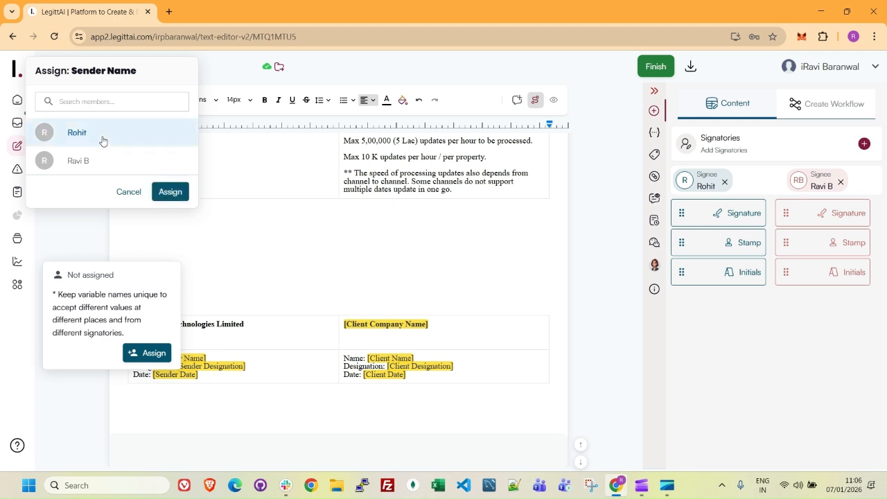
left_click(170, 192)
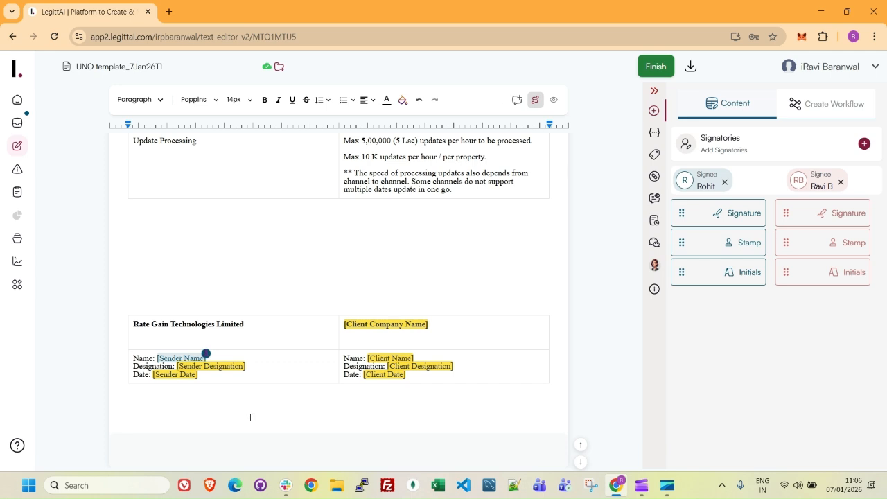
left_click(231, 374)
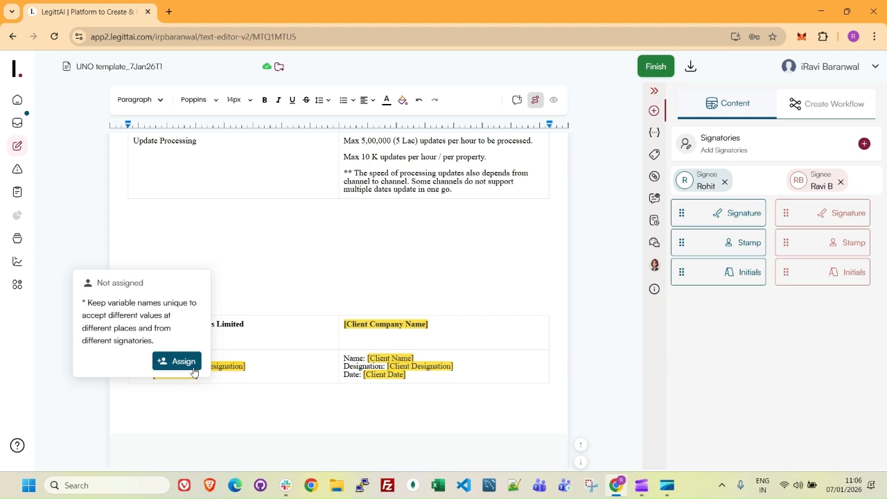
left_click(240, 416)
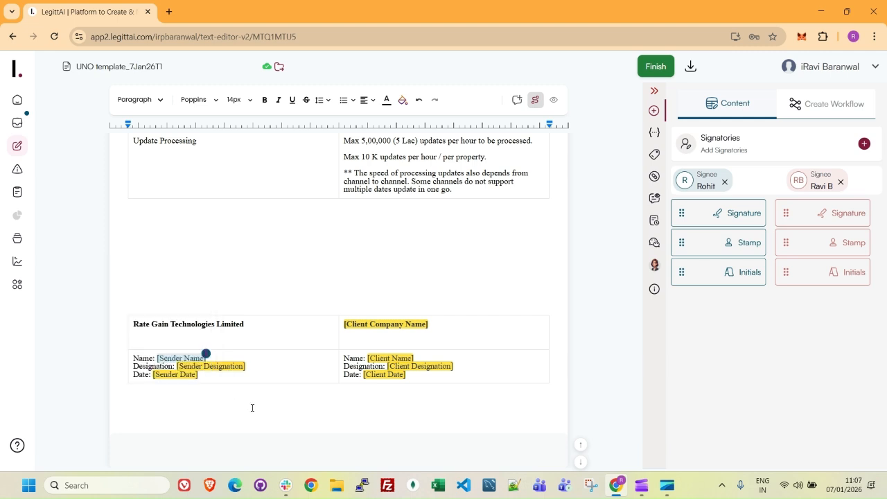
Assign the Sender Designation and Sender Date variables to the first signatory, leaving the option to assign all variables off.
left_click(652, 135)
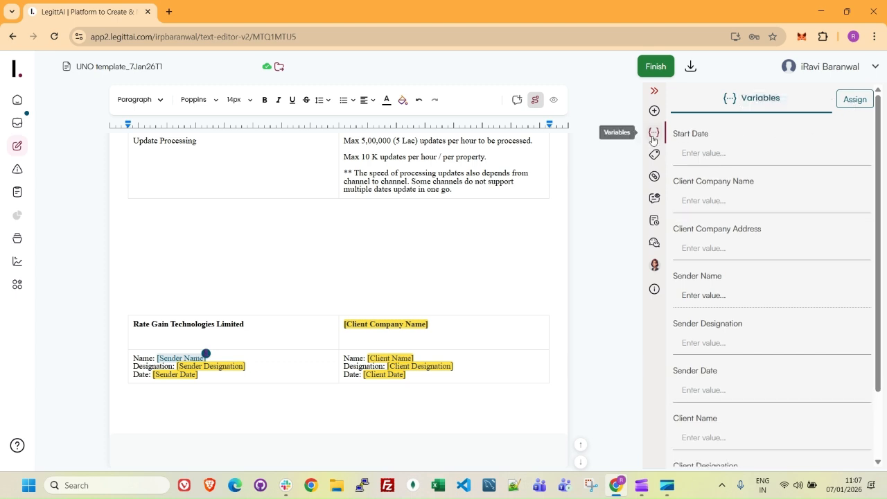
left_click(855, 100)
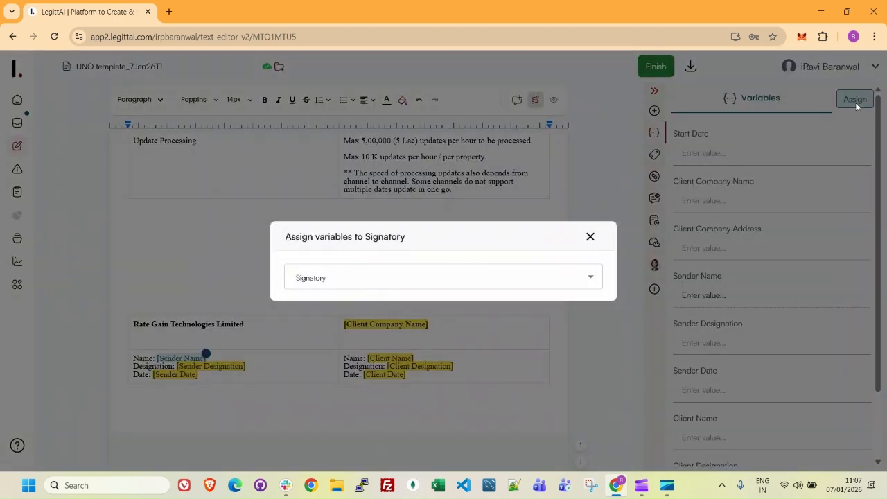
left_click(513, 278)
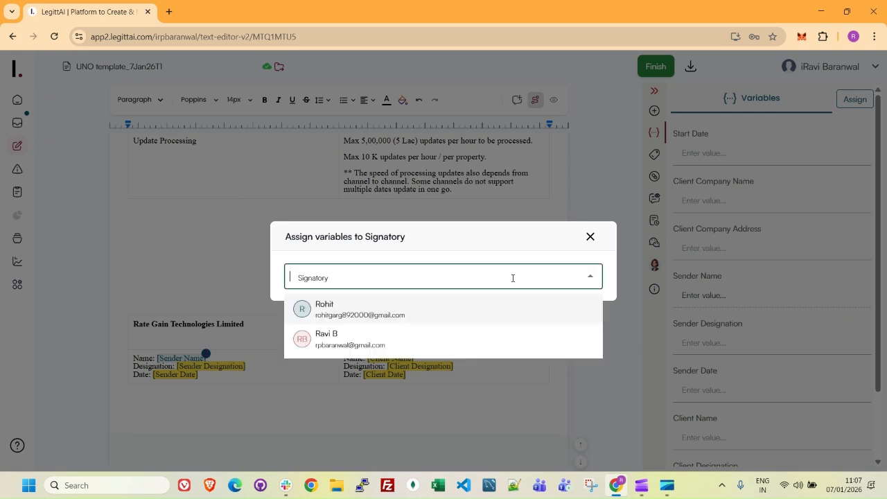
left_click(331, 311)
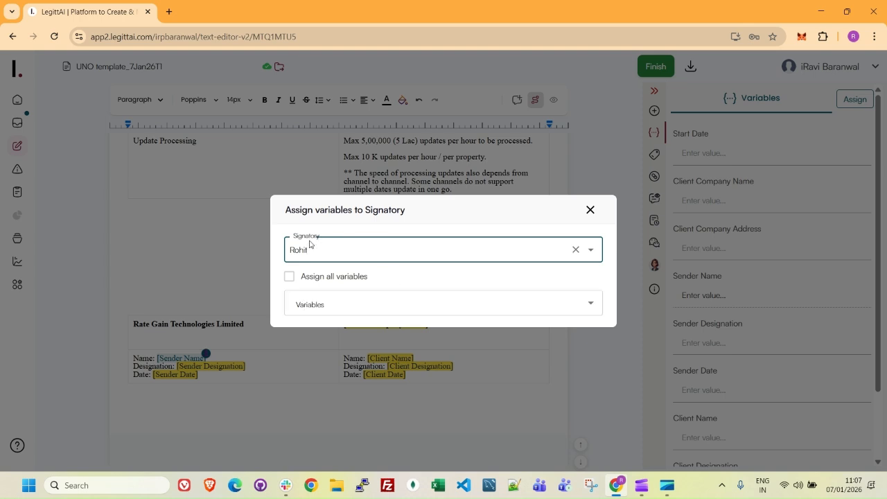
left_click(291, 278)
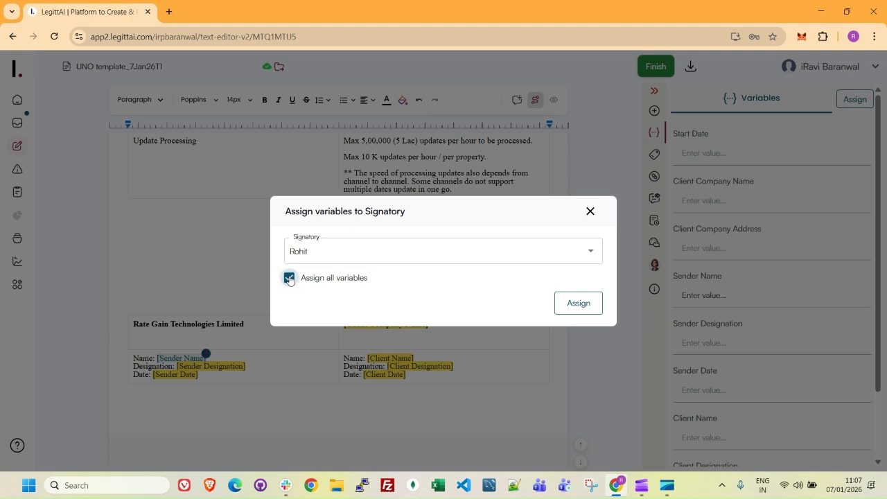
left_click(289, 278)
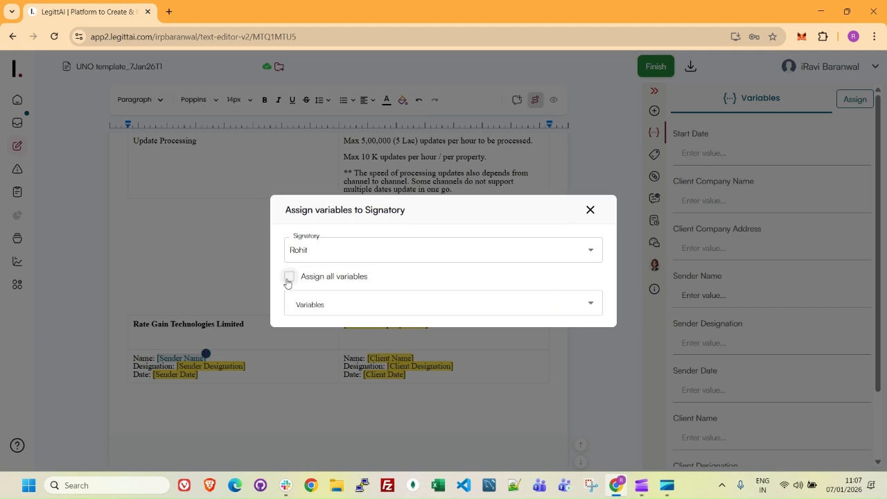
left_click(323, 305)
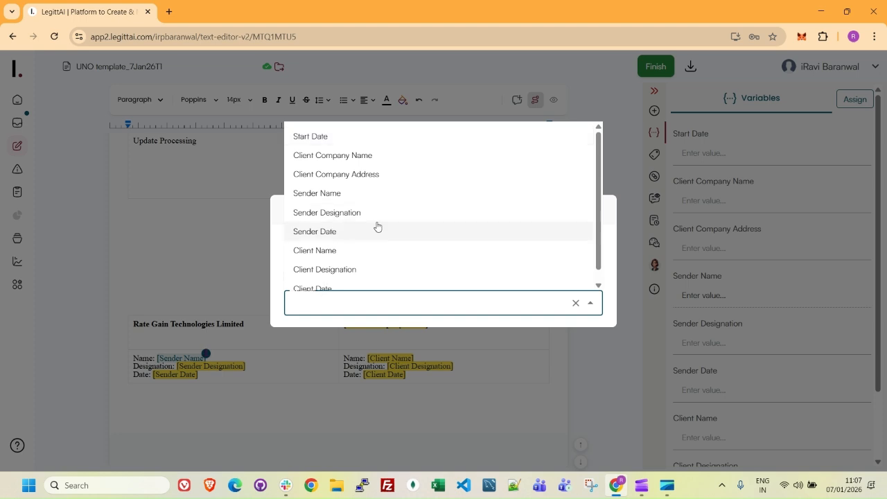
left_click(331, 212)
left_click(367, 280)
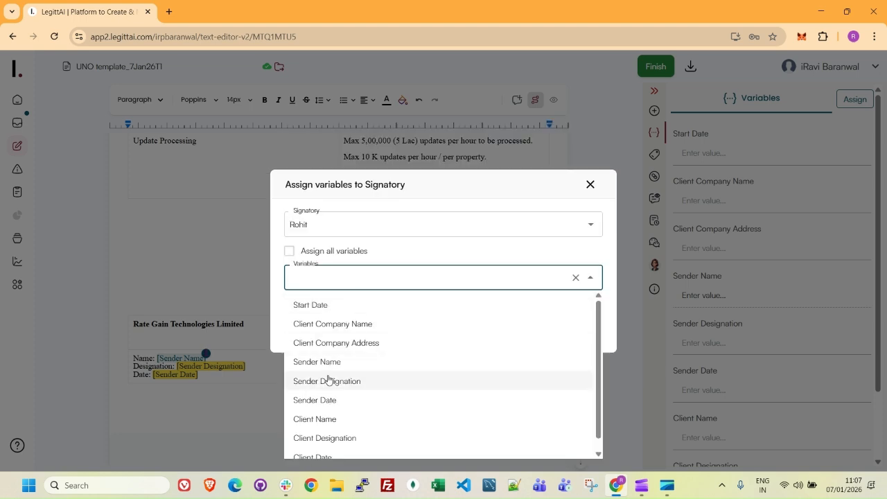
left_click(329, 402)
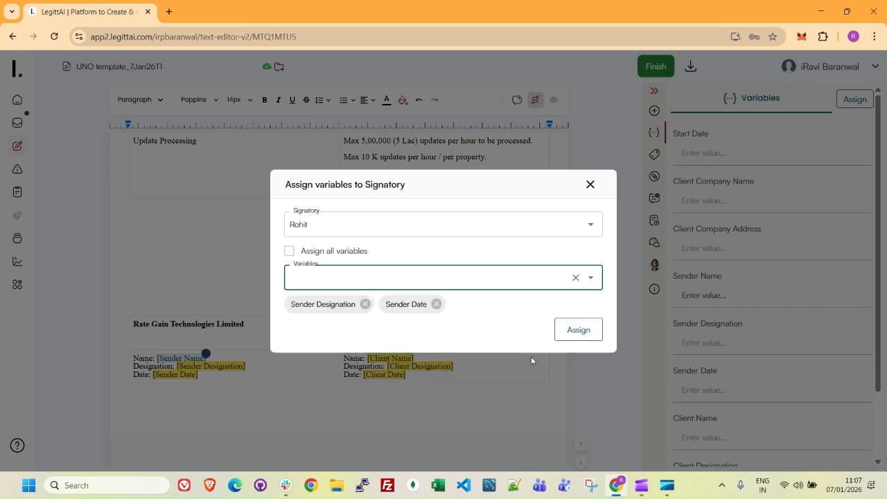
left_click(574, 330)
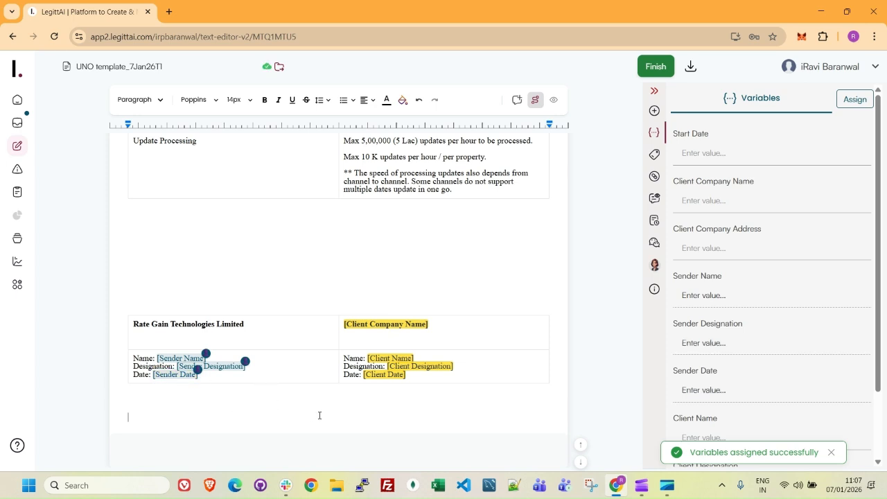
Check the element settings of the Sender Designation variable, including its tooltip comment and optional setting.
left_click(247, 365)
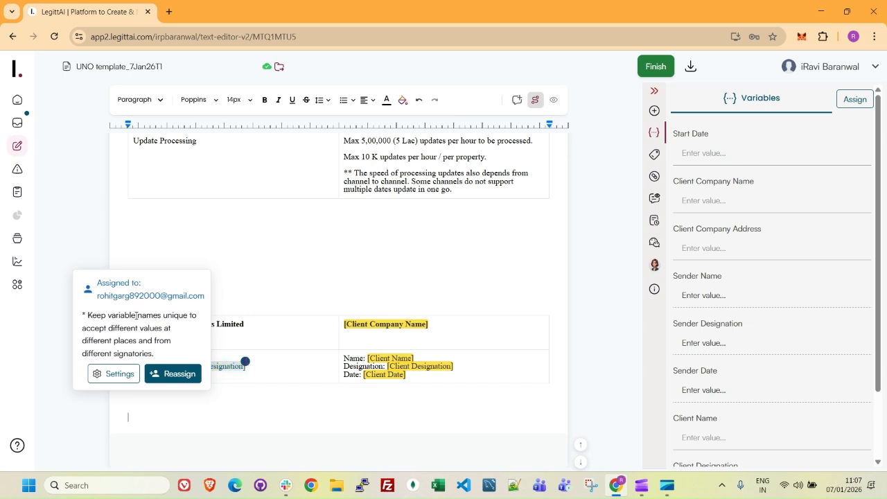
left_click(112, 376)
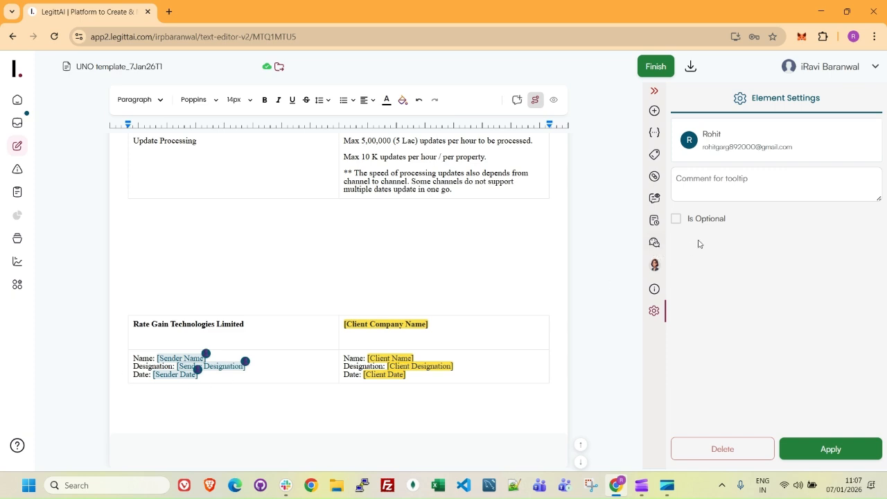
left_click(704, 200)
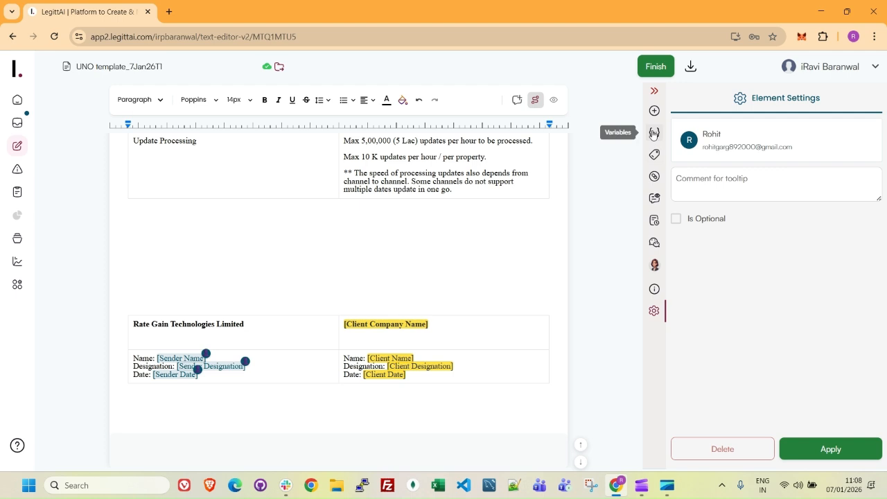
Start a variable assignment for the second signatory and select Client Company Name and Start Date.
left_click(652, 133)
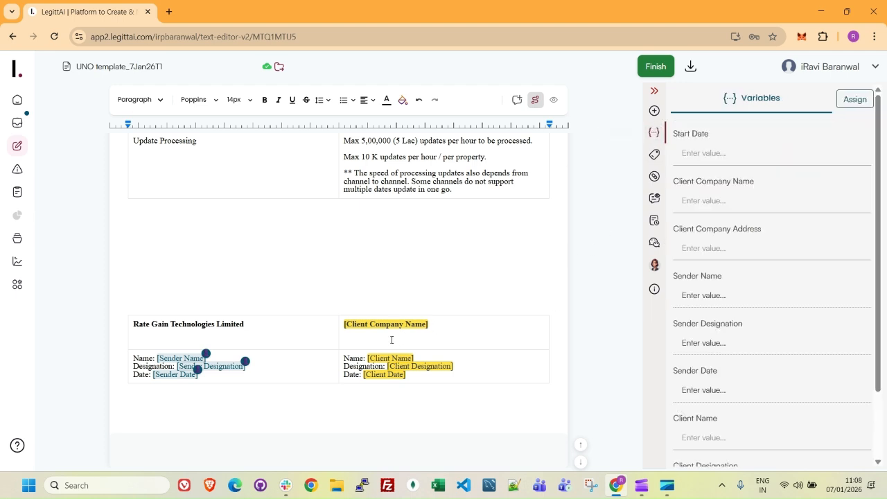
left_click(858, 104)
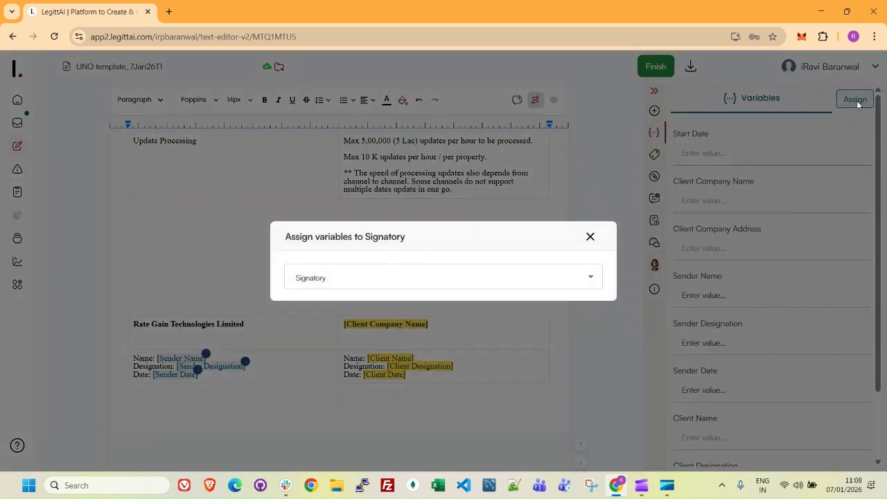
left_click(413, 285)
left_click(373, 338)
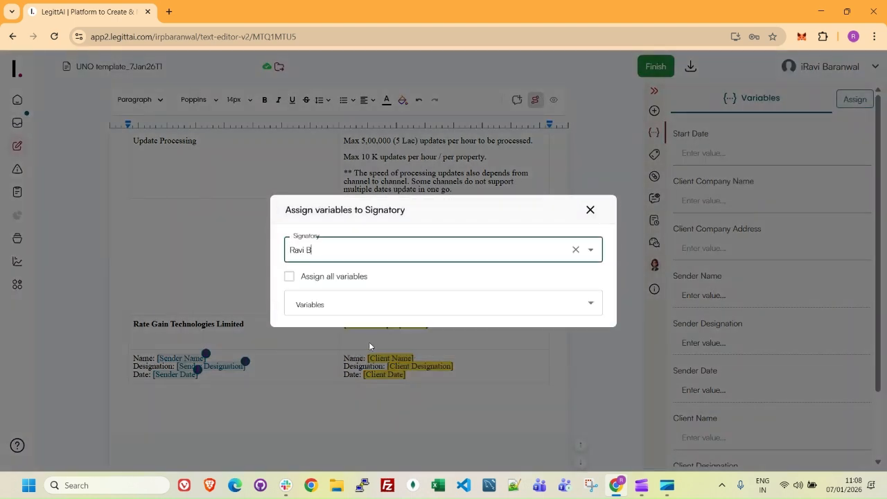
left_click(315, 306)
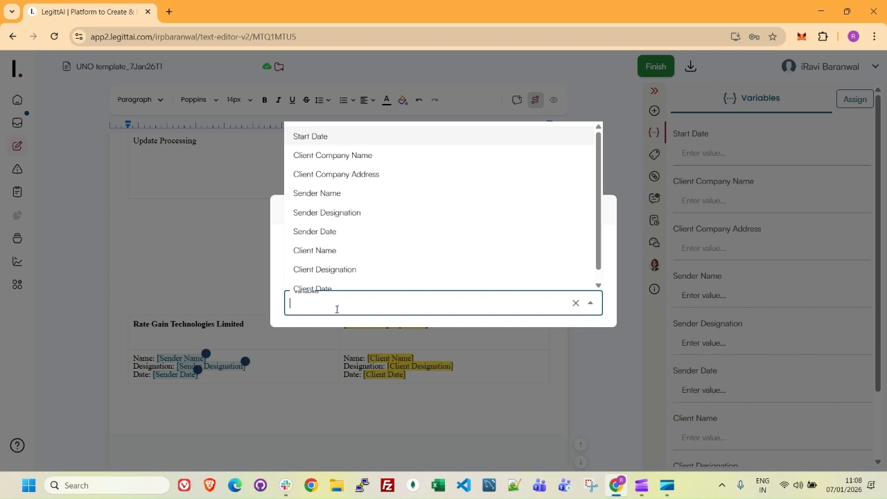
left_click(339, 157)
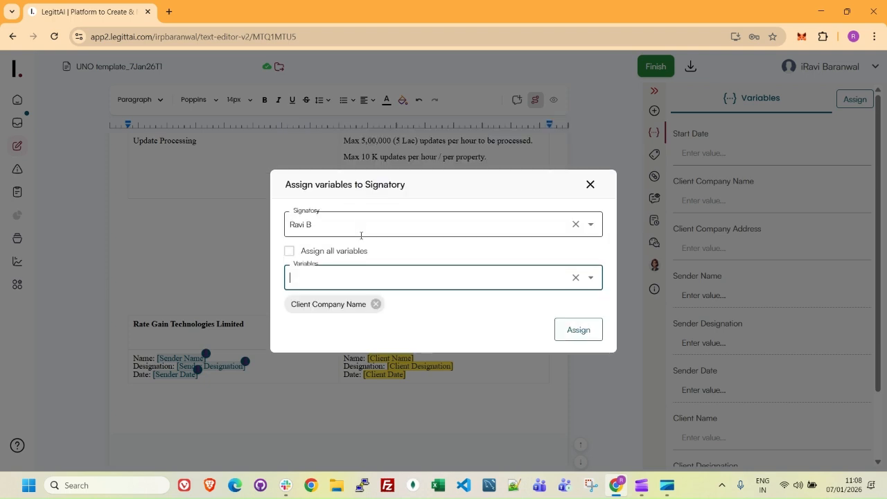
left_click(359, 276)
left_click(323, 307)
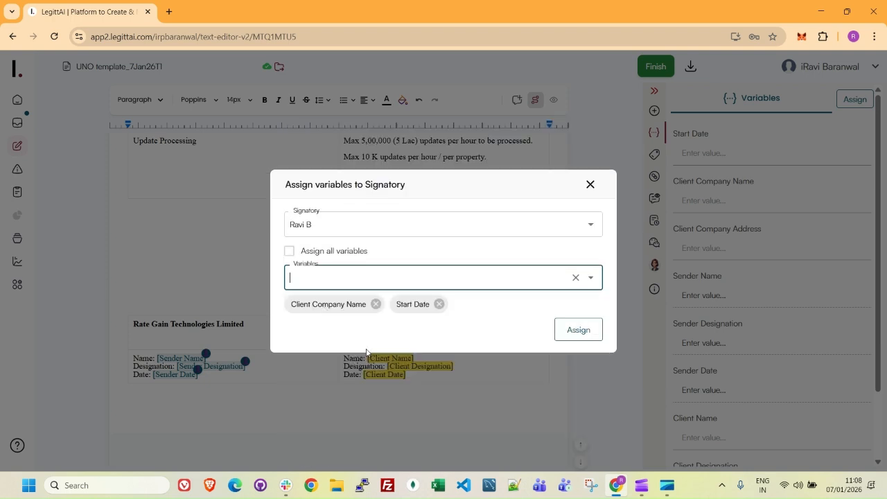
Add Client Company Address, Client Designation and Client Date to the selection, and assign the selected variables to the second signatory.
left_click(349, 277)
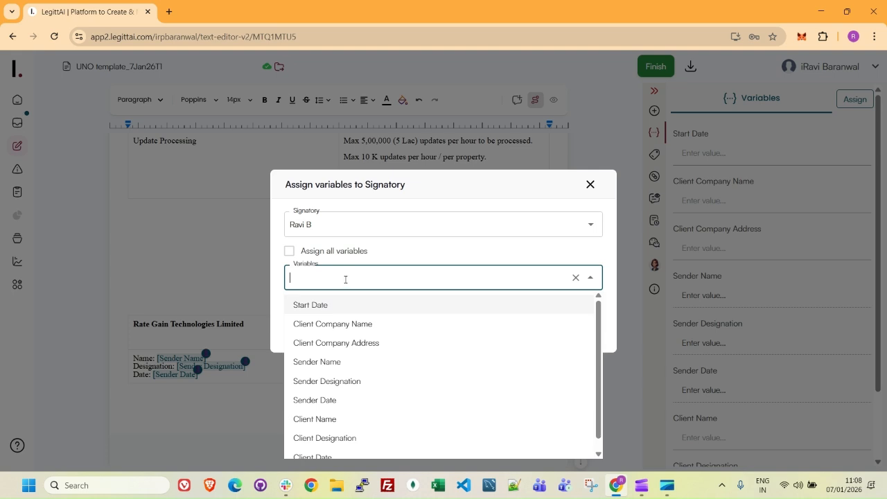
left_click(334, 345)
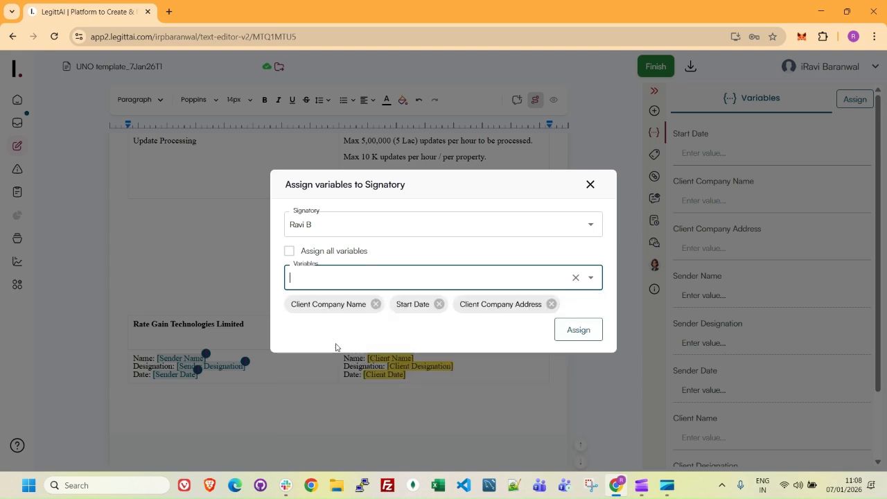
left_click(407, 278)
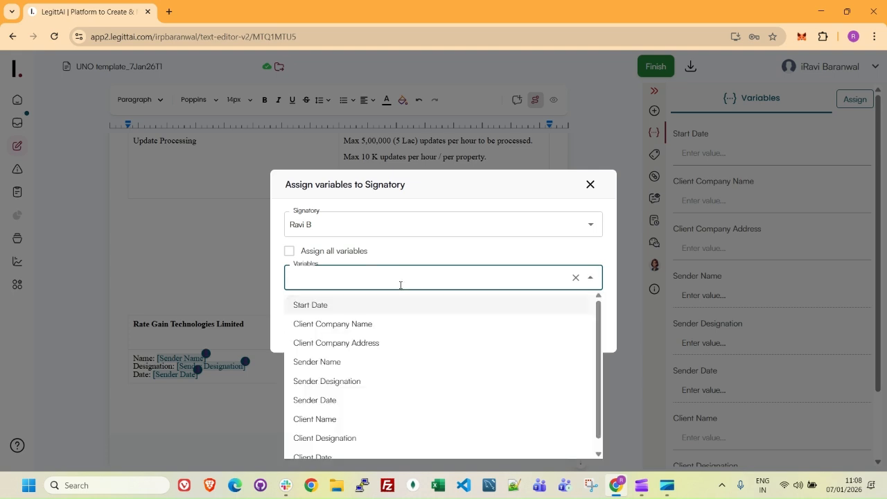
left_click(346, 437)
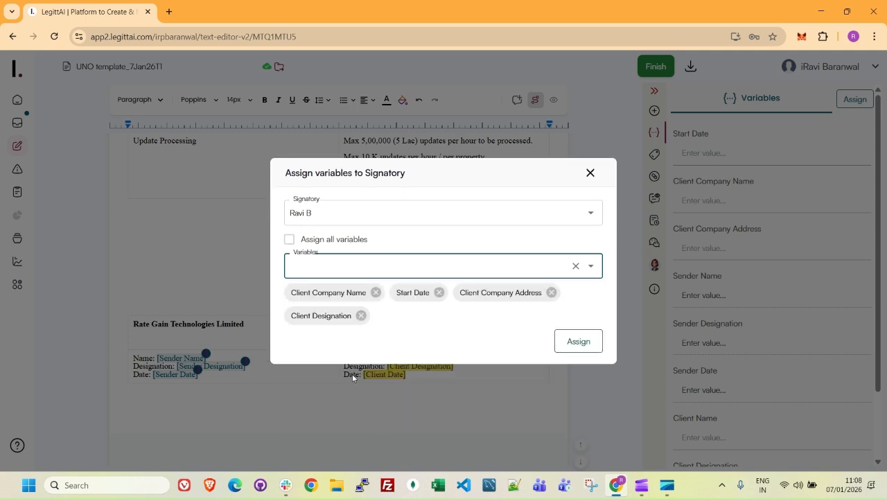
left_click(328, 263)
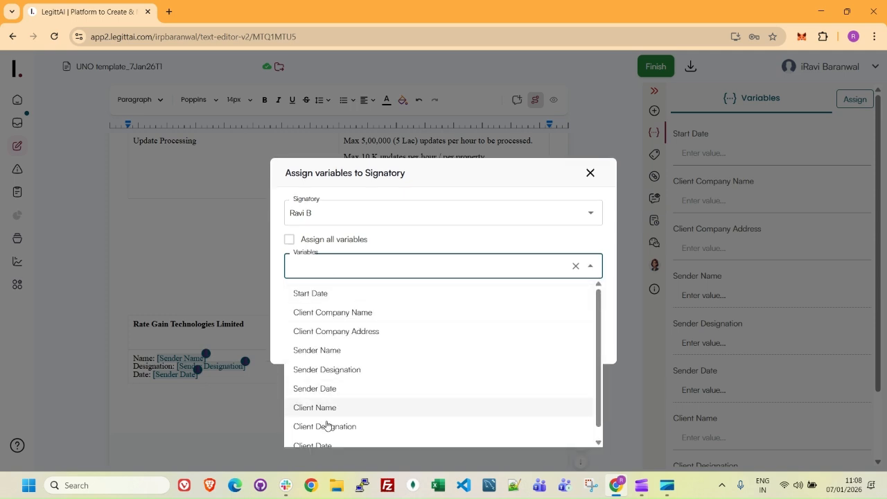
left_click(323, 443)
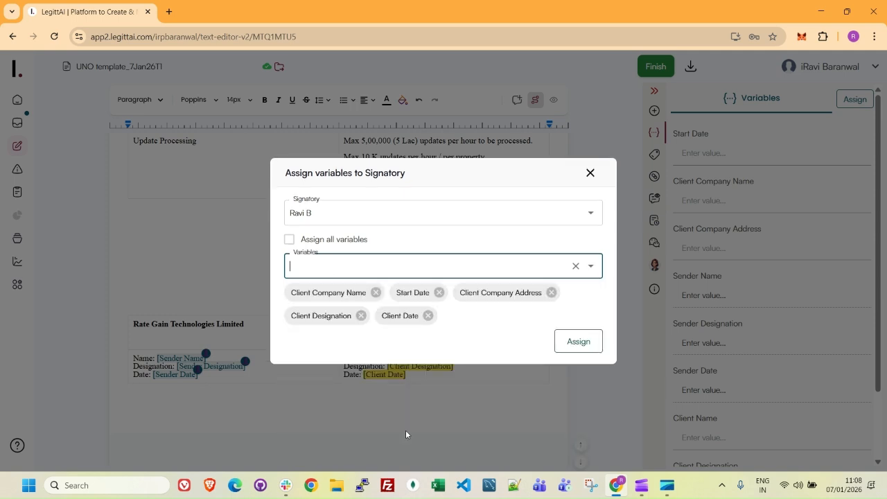
left_click(579, 341)
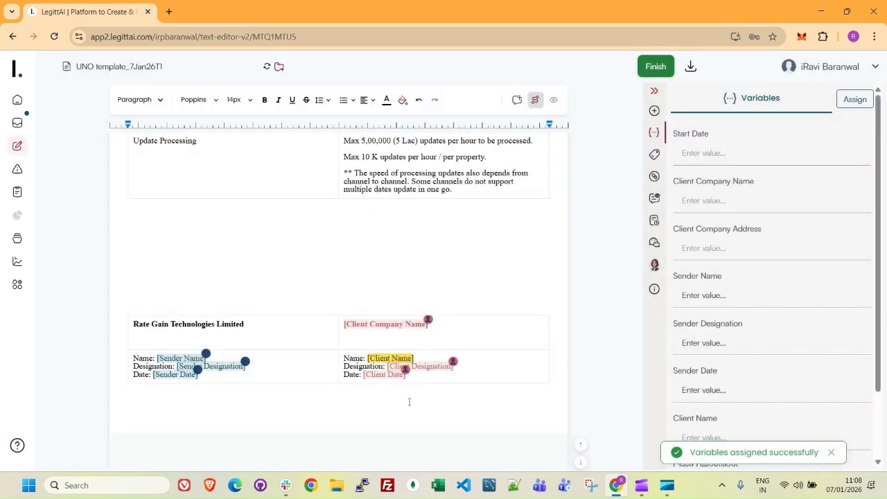
Assign the Client Name variable in the signature table to the second signatory.
left_click(385, 360)
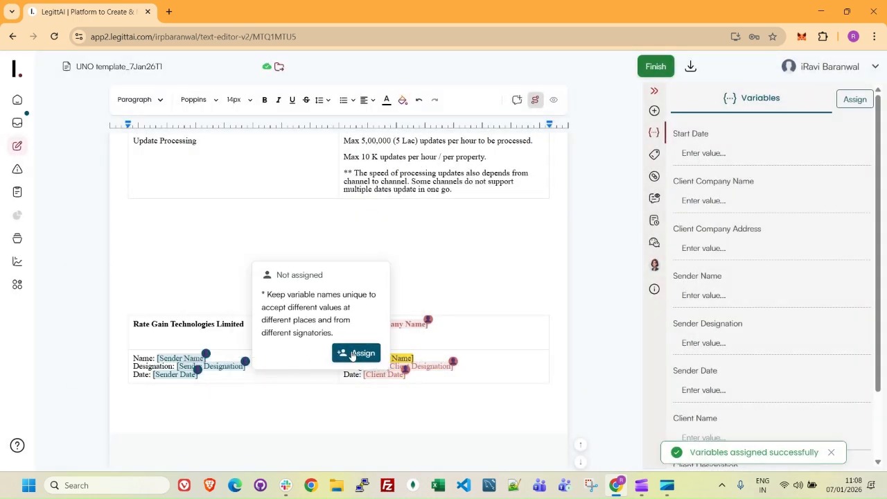
left_click(353, 354)
left_click(291, 162)
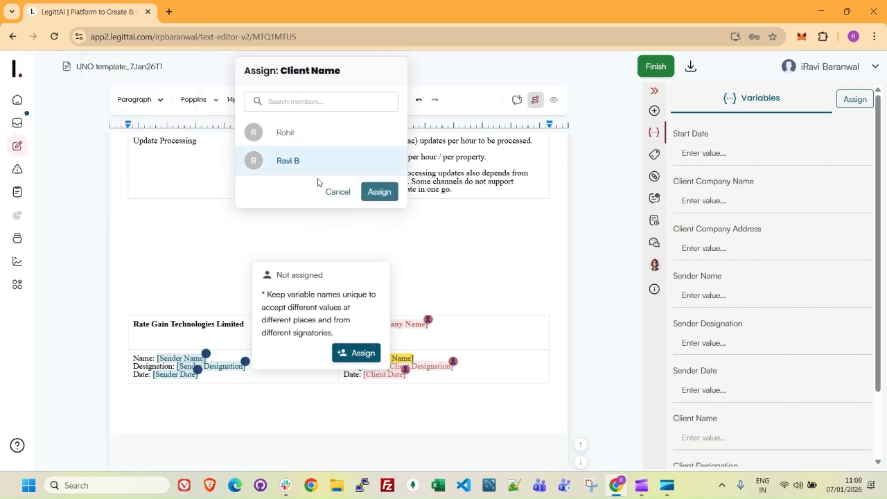
left_click(379, 193)
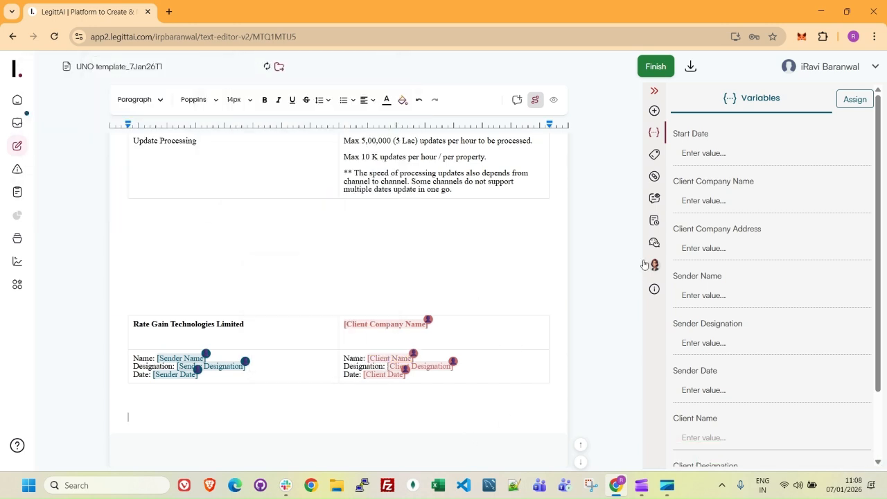
Place a signature field for each signatory above their column of the signature table, and finish the document despite its incomplete variables.
left_click(654, 111)
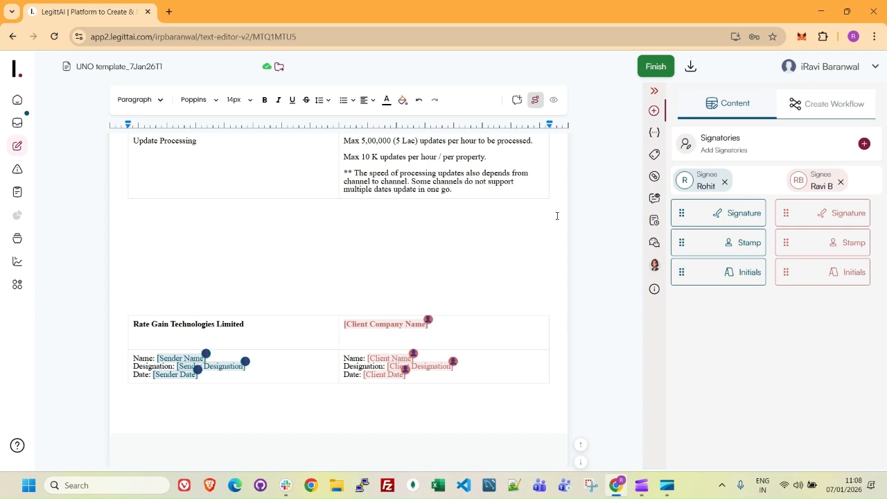
left_click(656, 70)
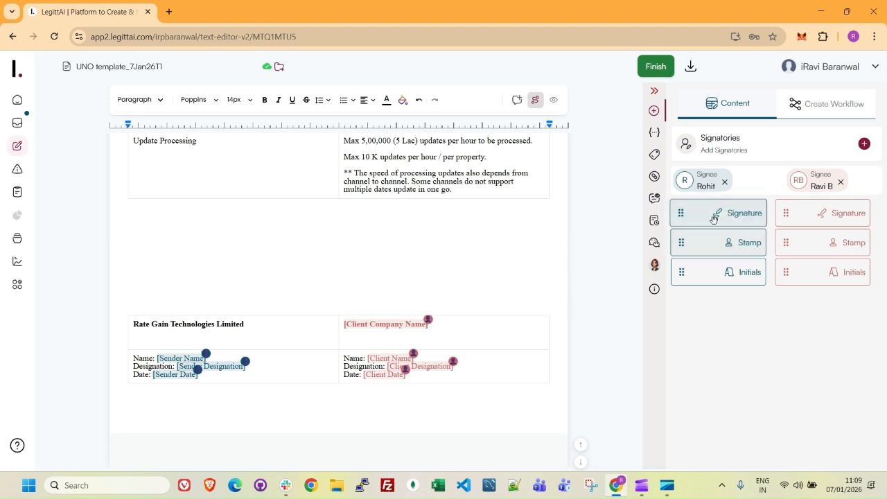
mouse_move(715, 219)
left_mouse_down()
mouse_move(222, 251)
mouse_move(234, 265)
left_mouse_up()
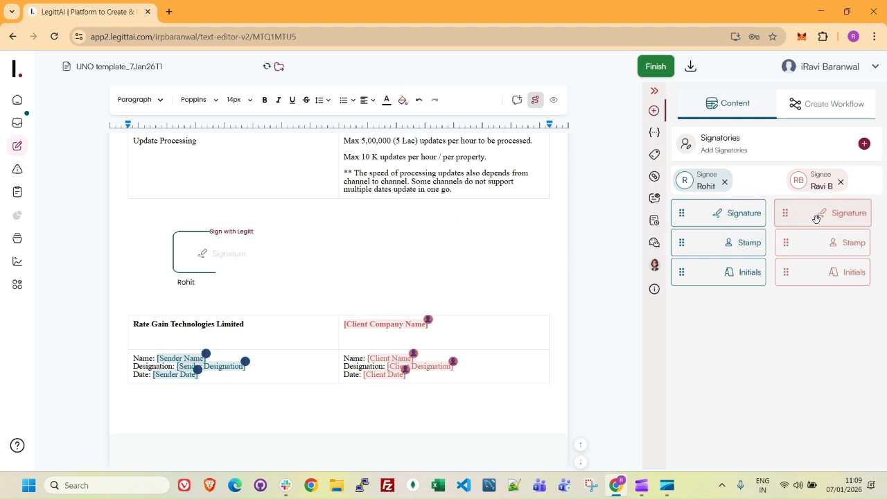
mouse_move(825, 217)
left_mouse_down()
mouse_move(423, 249)
mouse_move(428, 259)
left_mouse_up()
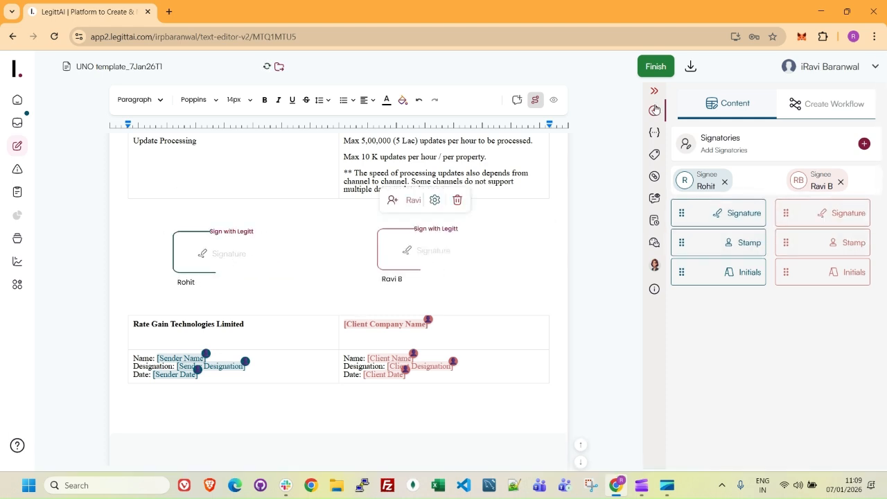
left_click(656, 67)
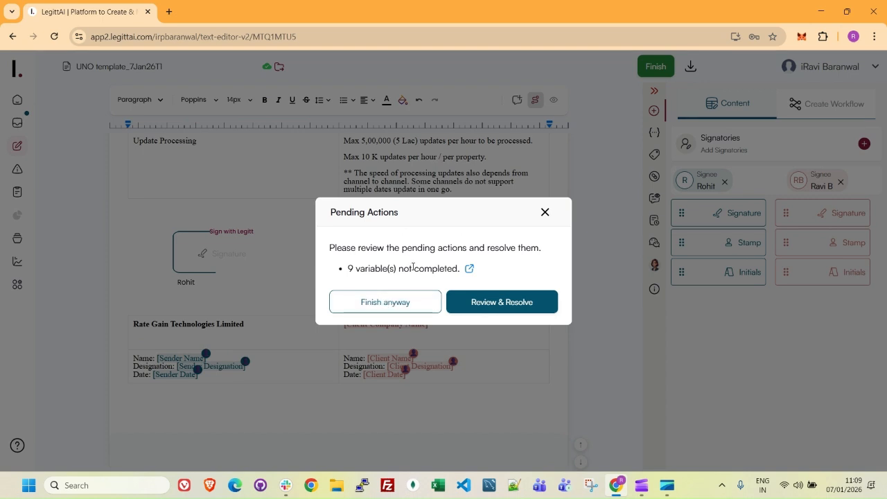
left_click(387, 303)
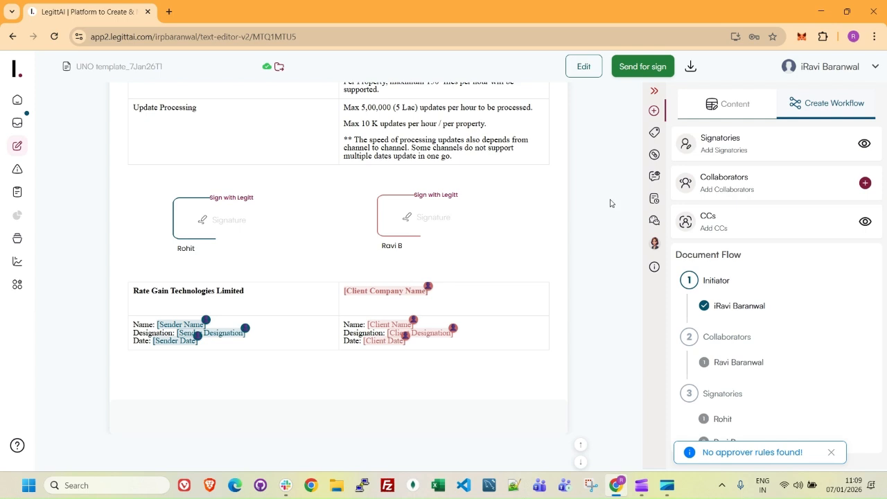
Send the document for signing, accepting the communication settings with a 30-day expiry and 7-day reminder frequency.
left_click(652, 67)
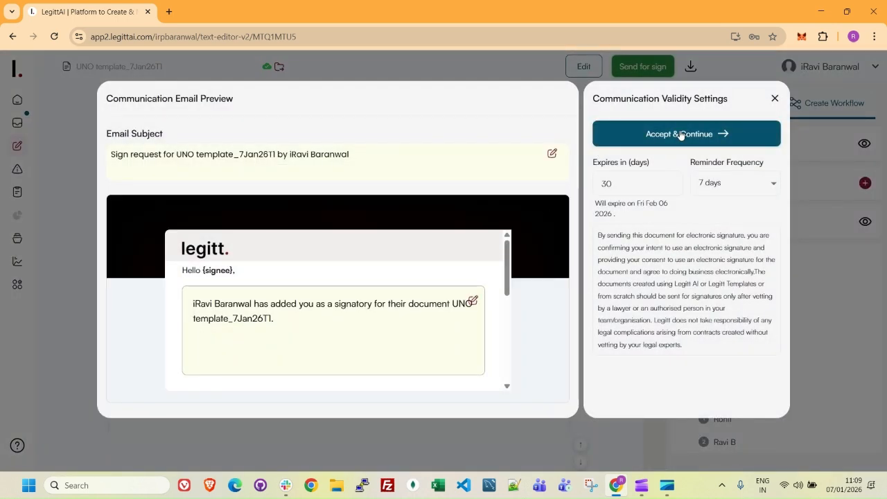
left_click(680, 135)
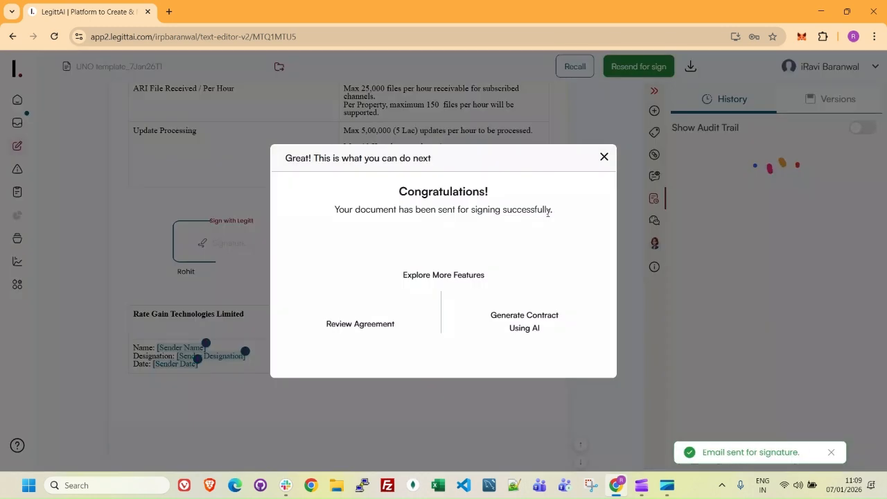
left_click(605, 157)
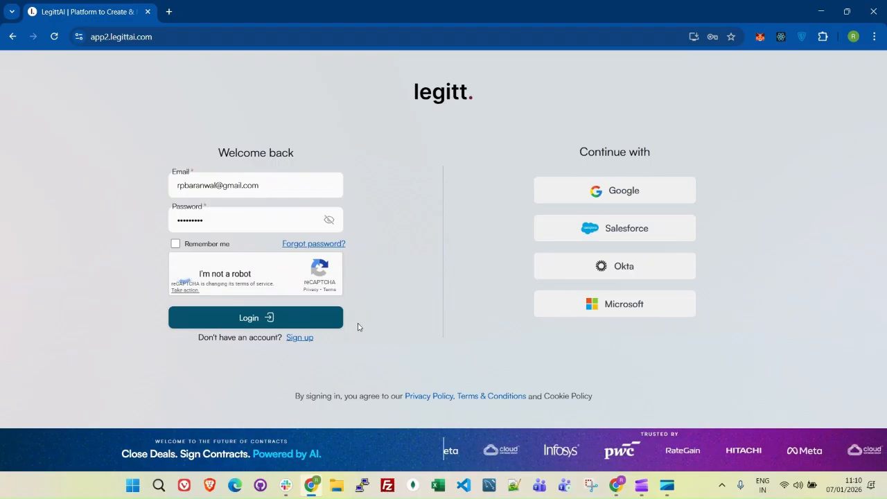
Log in to the second signatory's account in the Test Company workspace and open its inbox.
key("Return")
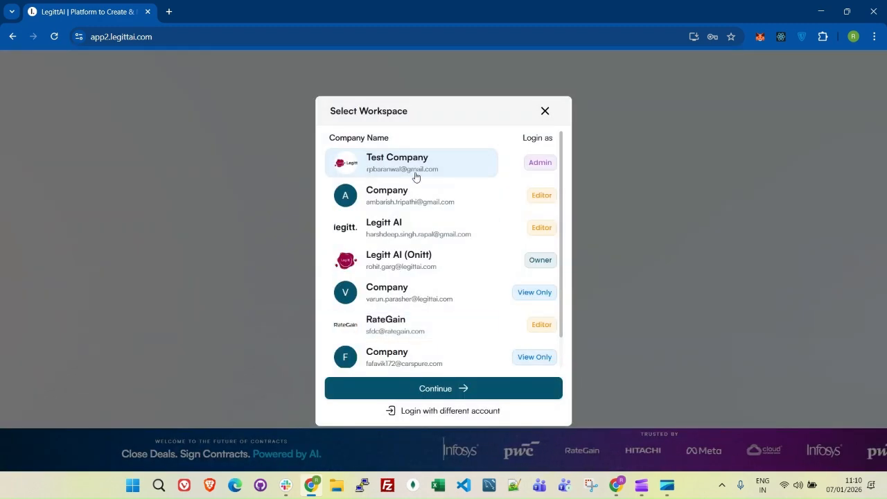
left_click(441, 390)
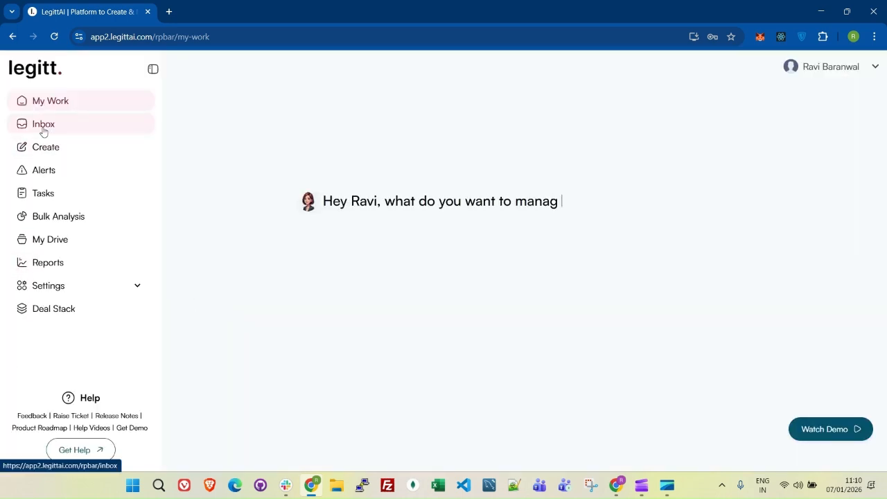
left_click(41, 129)
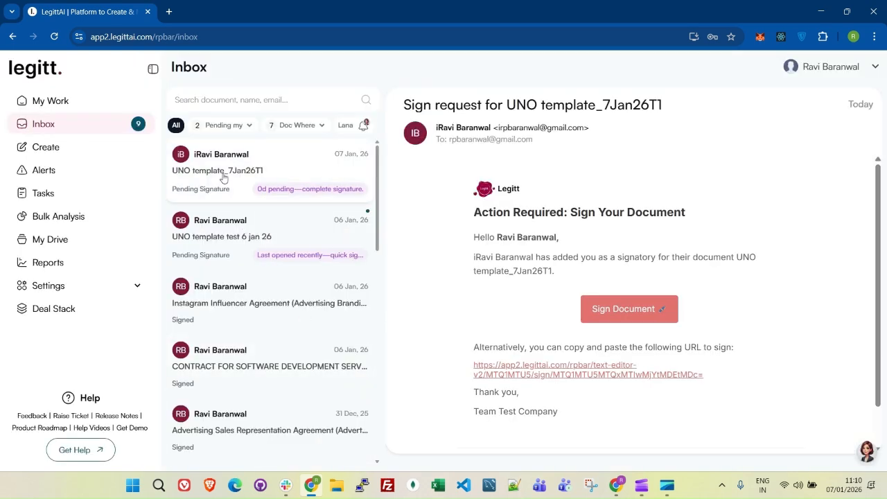
Open the UNO template_7Jan26T1 document from its sign request, continue past the review prompt and start the guided signing.
left_click(618, 313)
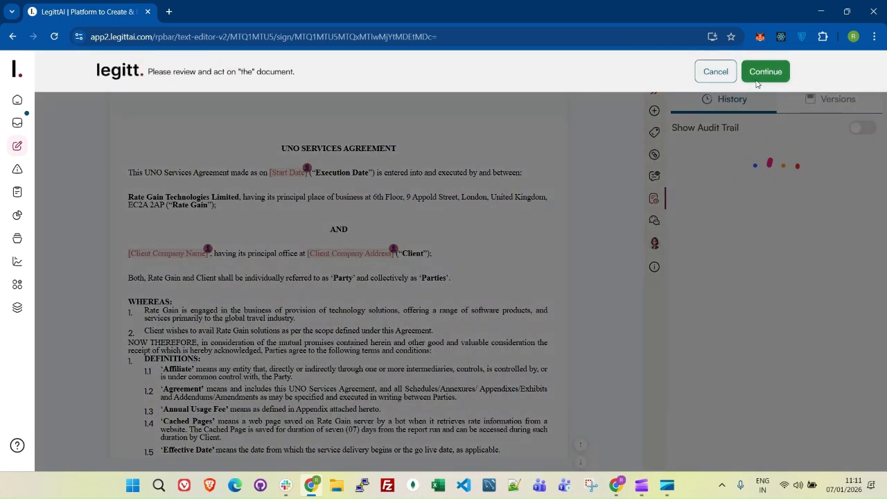
left_click(761, 76)
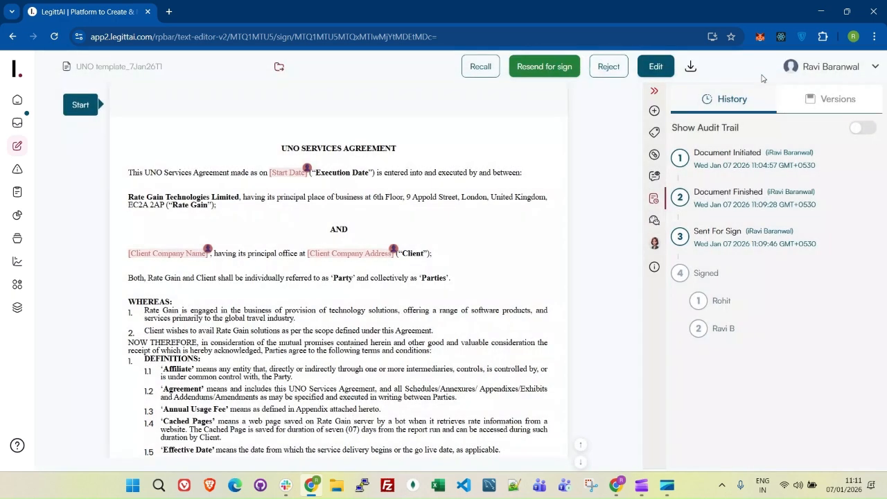
left_click(80, 106)
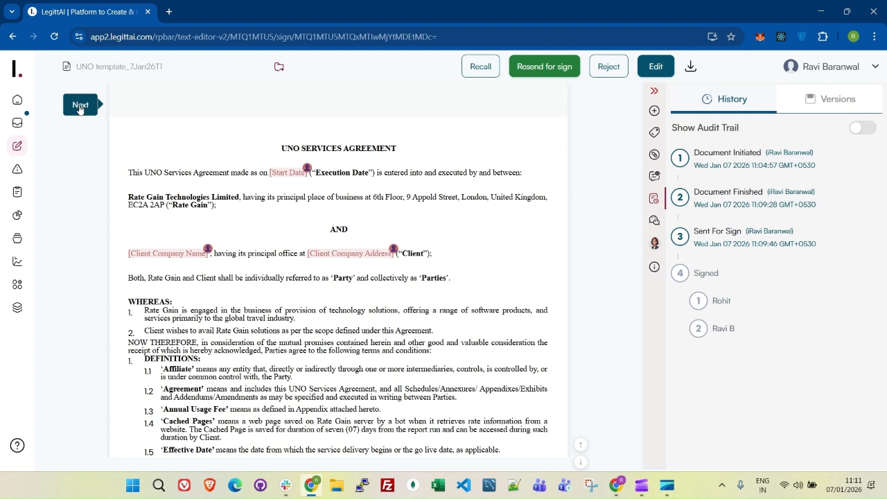
Set the Start Date variable in the agreement's opening paragraph to Jan 1, 2026.
left_click(290, 177)
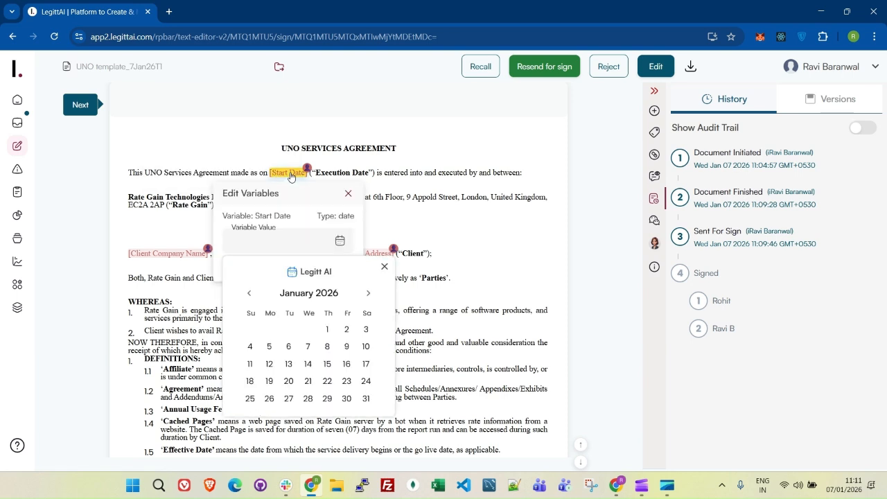
left_click(328, 330)
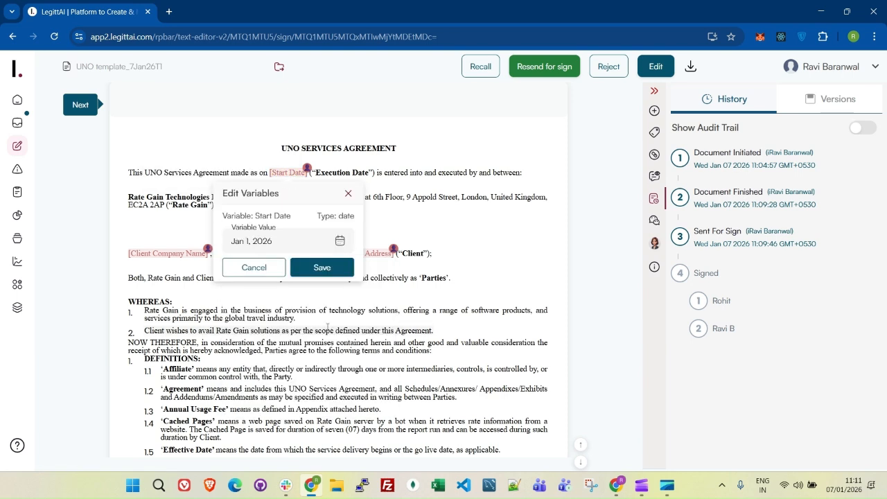
left_click(321, 269)
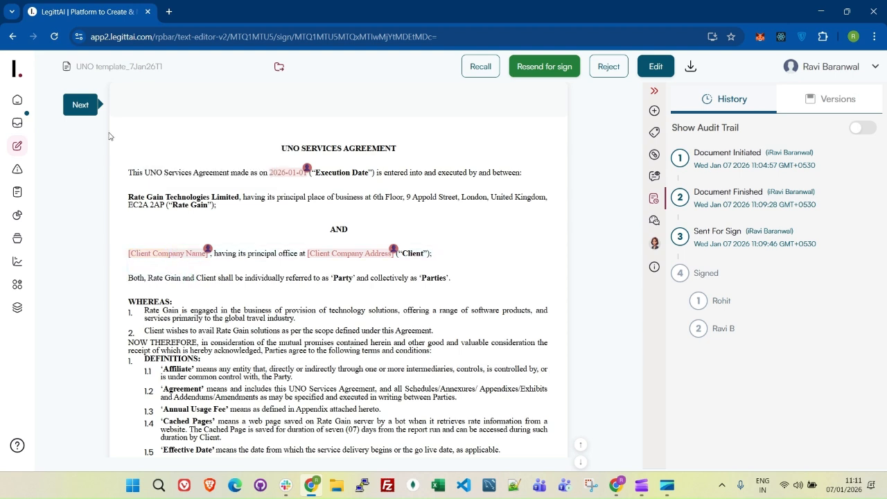
Set the Client Company Name variable to LegittAI and the Client Company Address variable to Delaware, US.
left_click(169, 254)
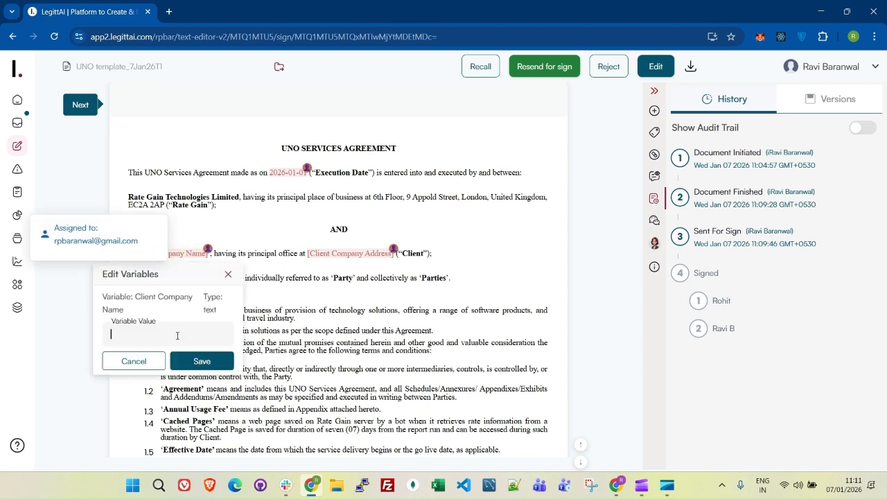
type("LegittAI")
left_click(203, 362)
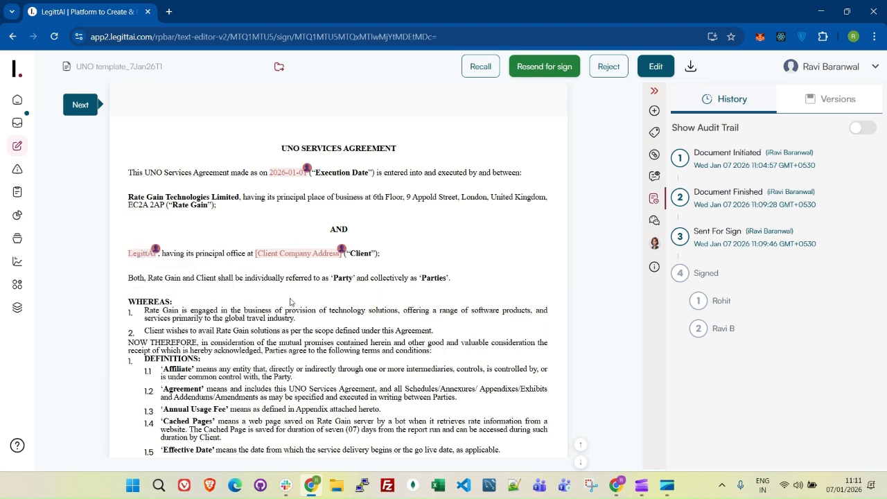
left_click(289, 261)
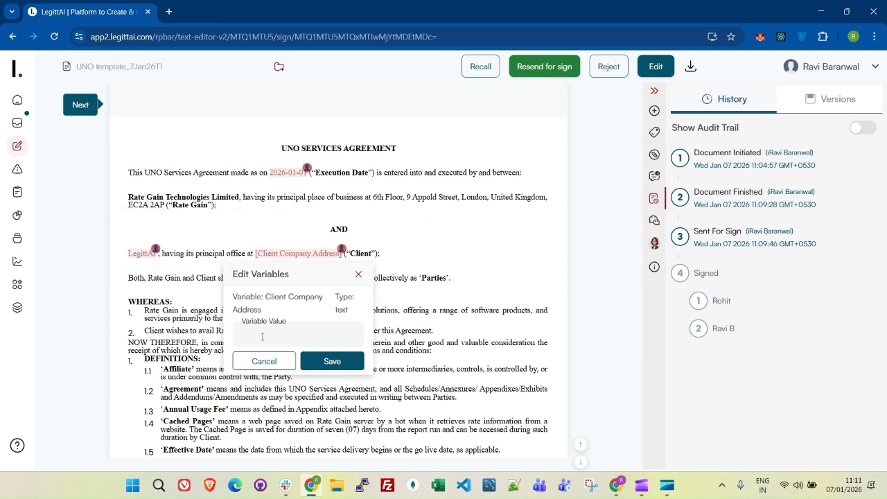
type("Delaware, US")
left_click(336, 362)
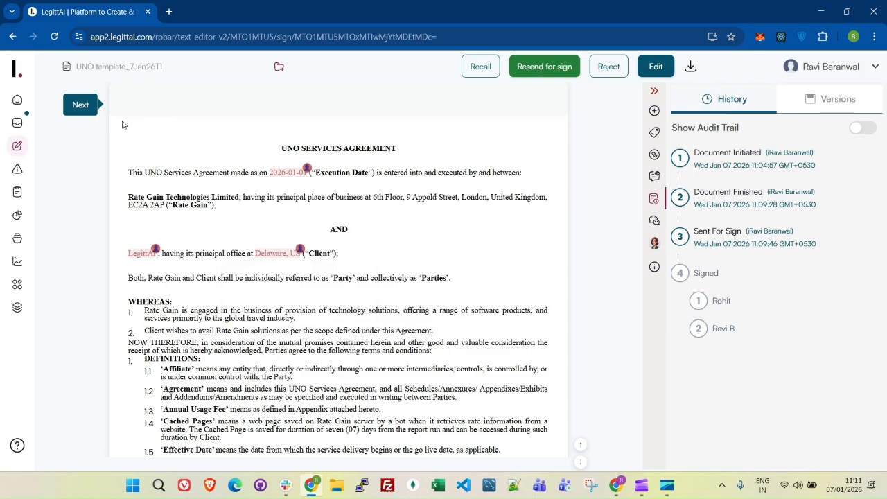
In the signature table above Appendix A, set Client Name to LegittAI and Client Designation to CTO.
left_click(81, 105)
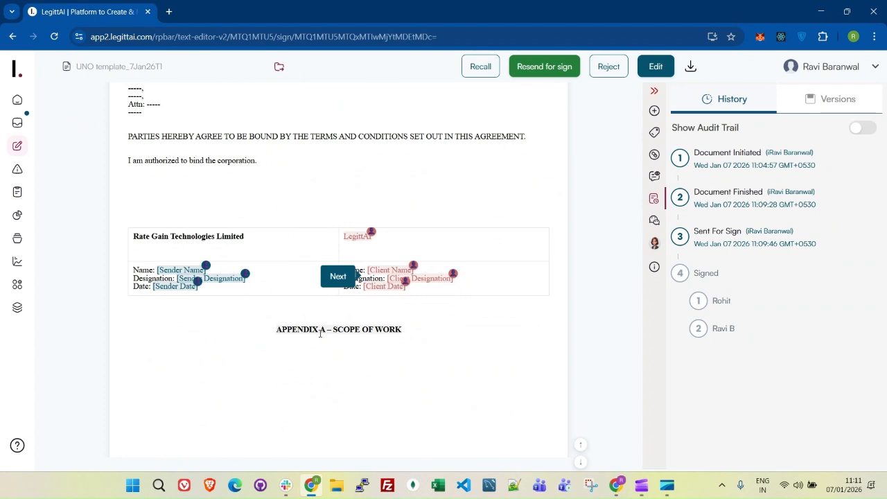
mouse_move(381, 275)
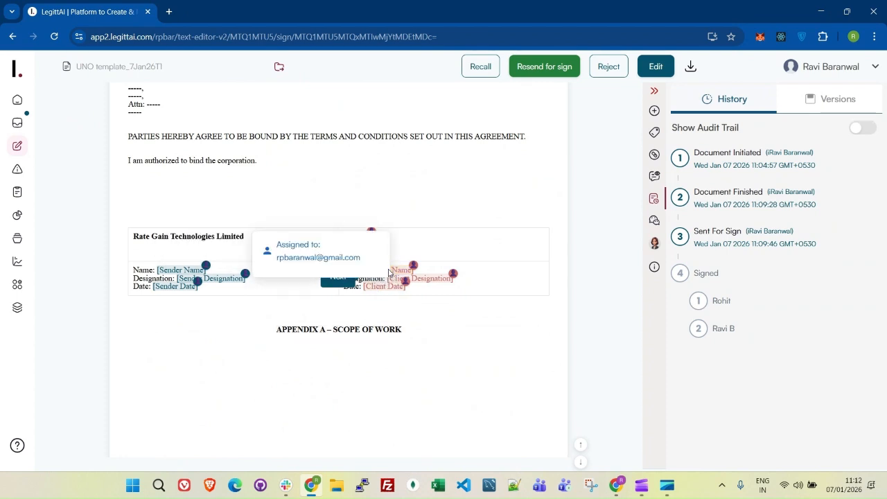
left_click(396, 271)
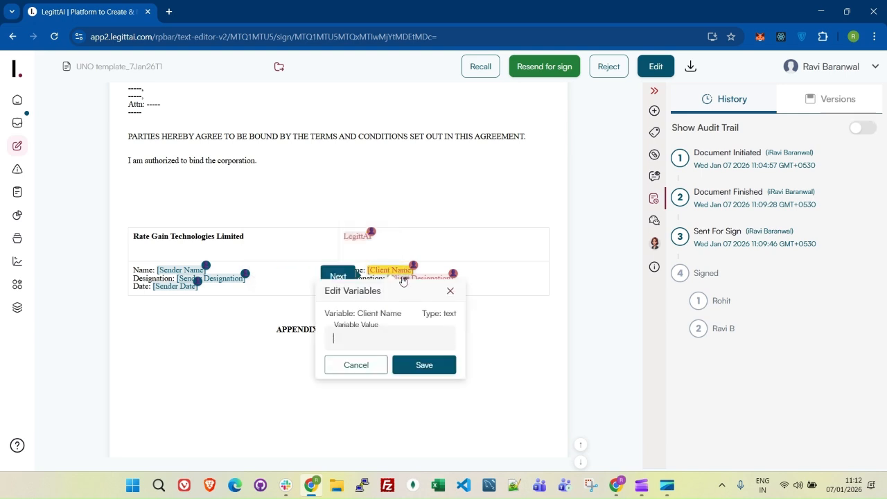
left_click(391, 336)
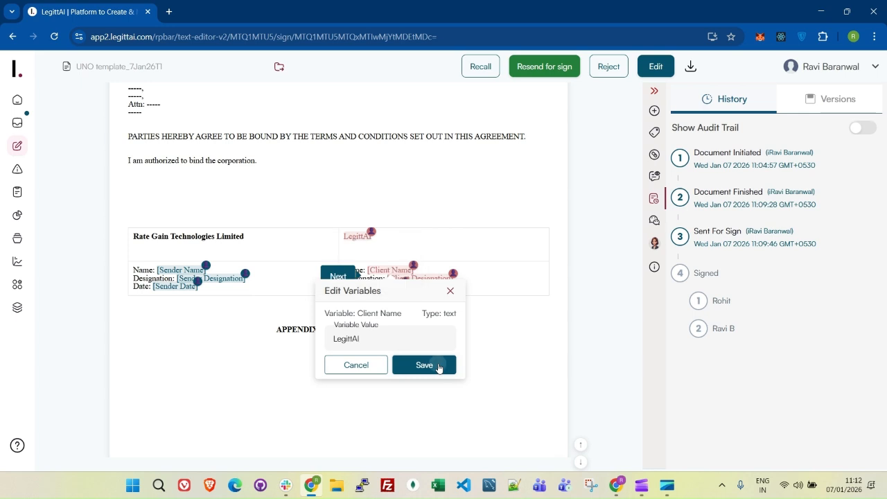
left_click(436, 365)
left_click(430, 280)
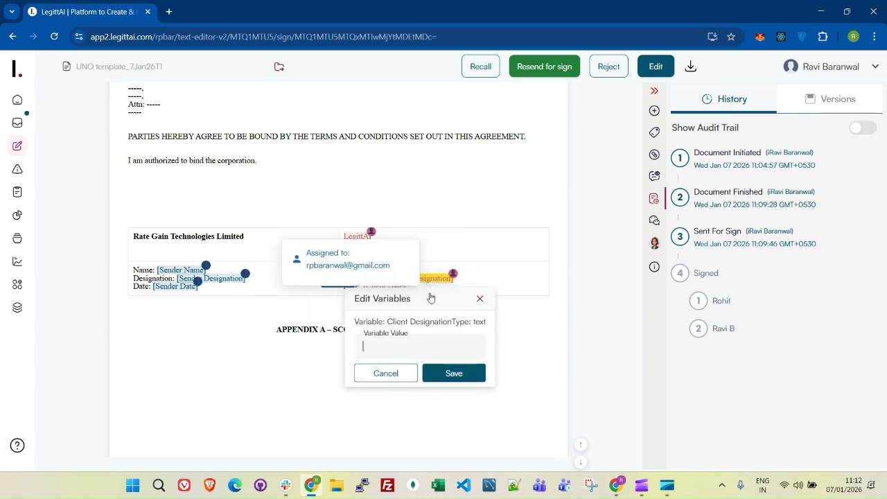
left_click(411, 346)
type("CTO")
left_click(451, 372)
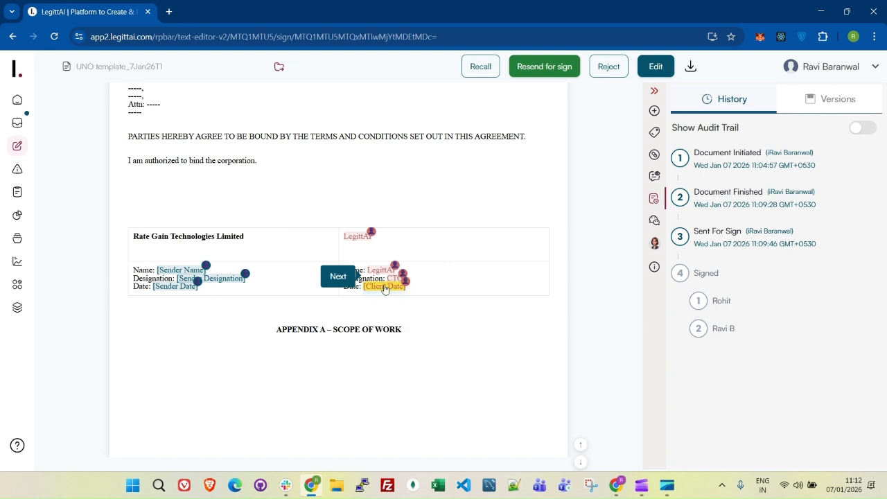
Set the Client Date variable in the signature table to Jan 7, 2026.
left_click(386, 289)
left_click(436, 354)
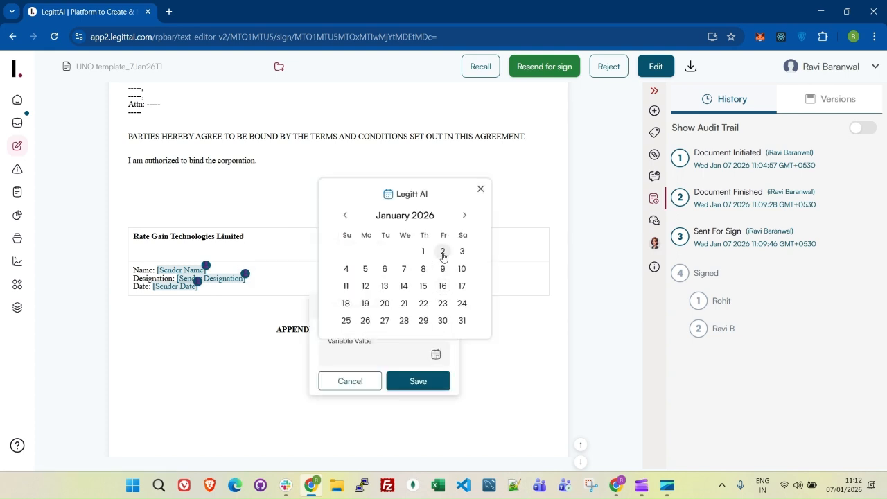
left_click(405, 269)
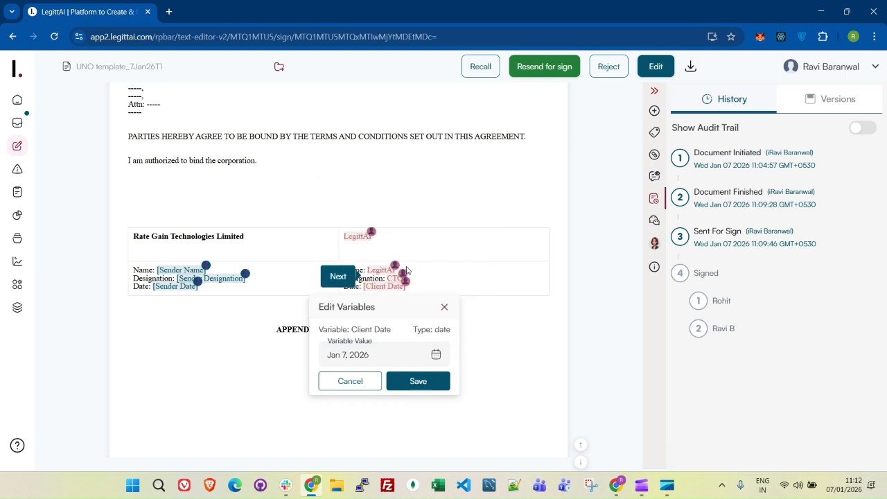
left_click(421, 382)
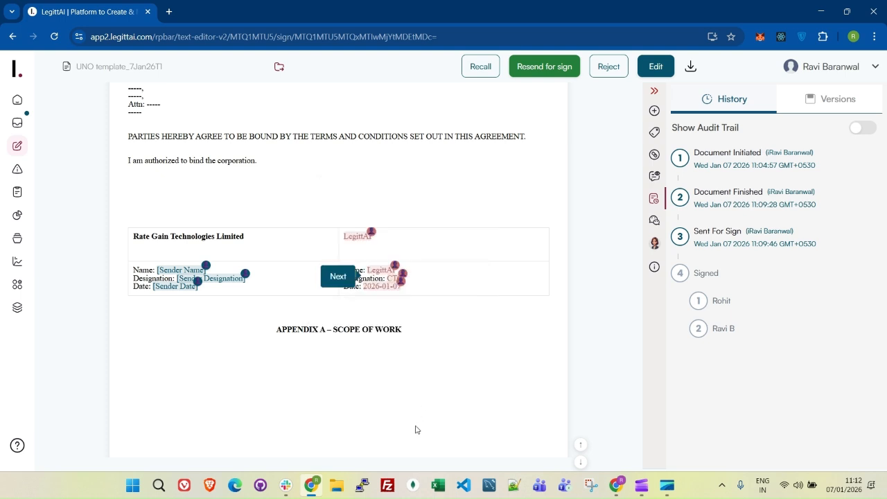
Go to the second signatory's signature field, check the saved signatures, and sign with a typed signature instead.
left_click(339, 277)
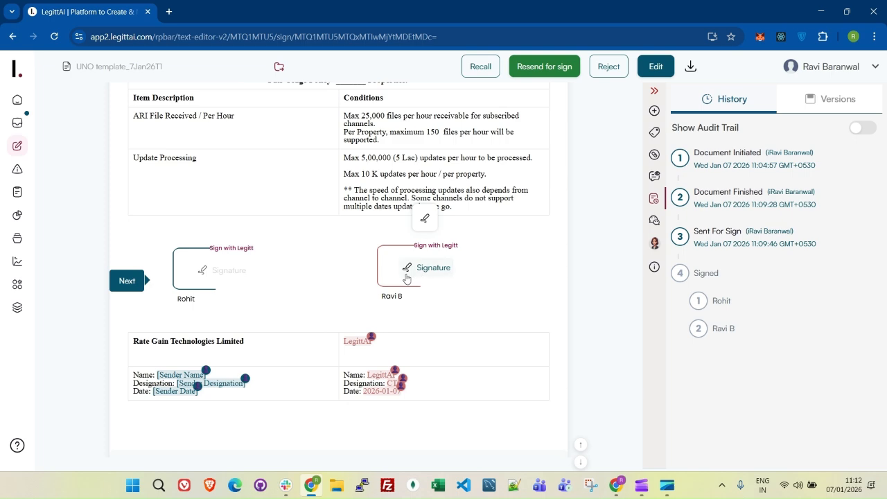
left_click(406, 277)
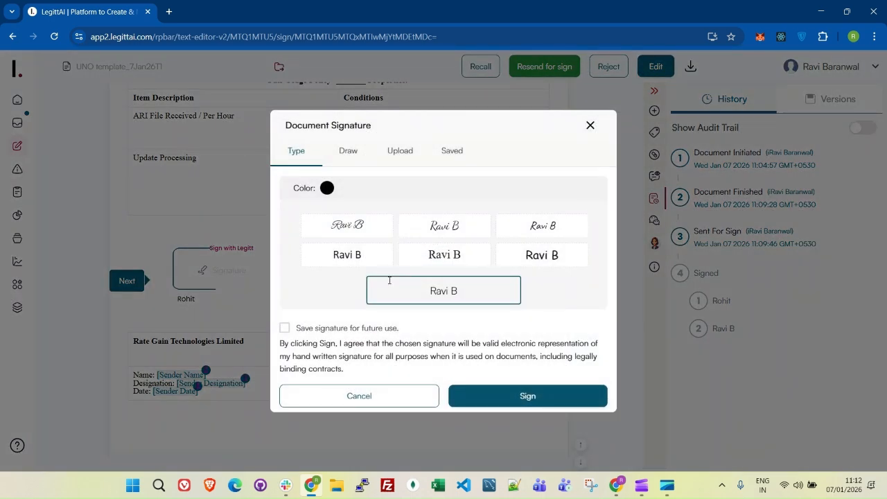
left_click(452, 152)
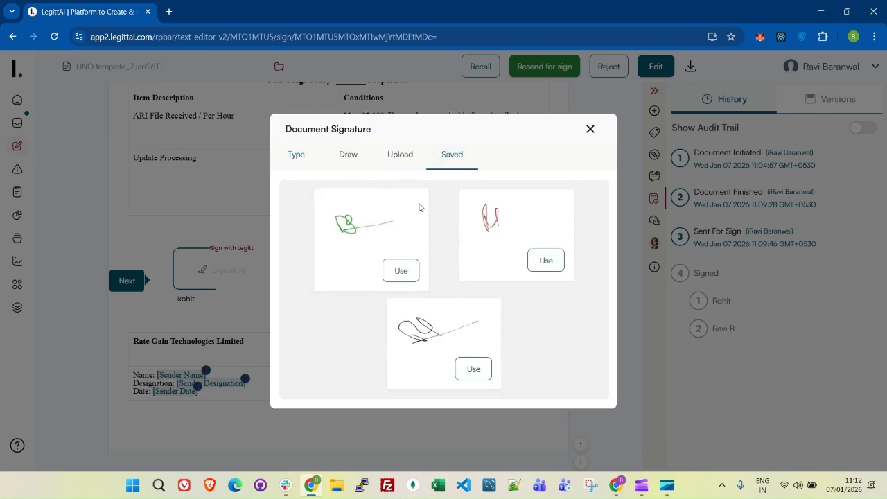
left_click(317, 157)
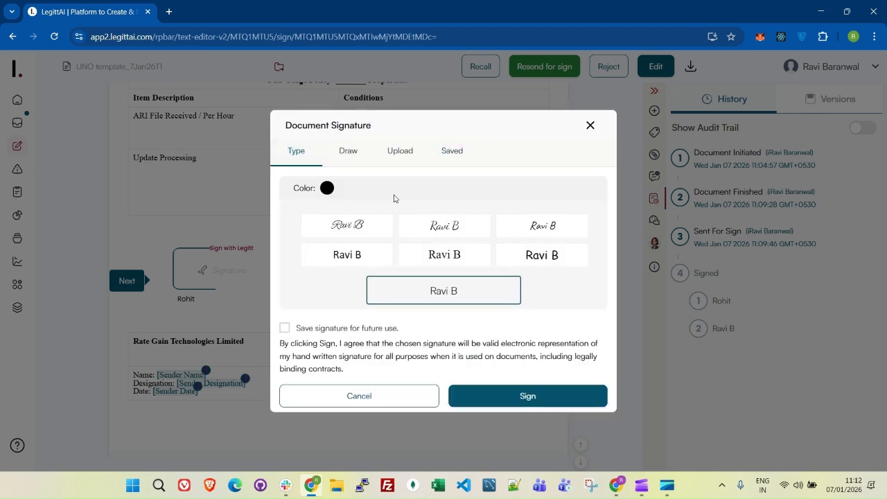
left_click(524, 399)
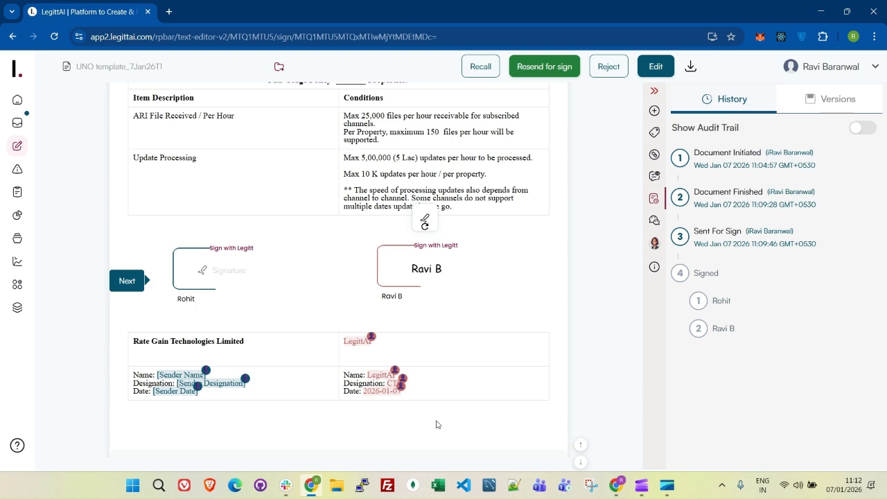
Finish the second signatory's signing of the document and dismiss the confirmation.
left_click(120, 282)
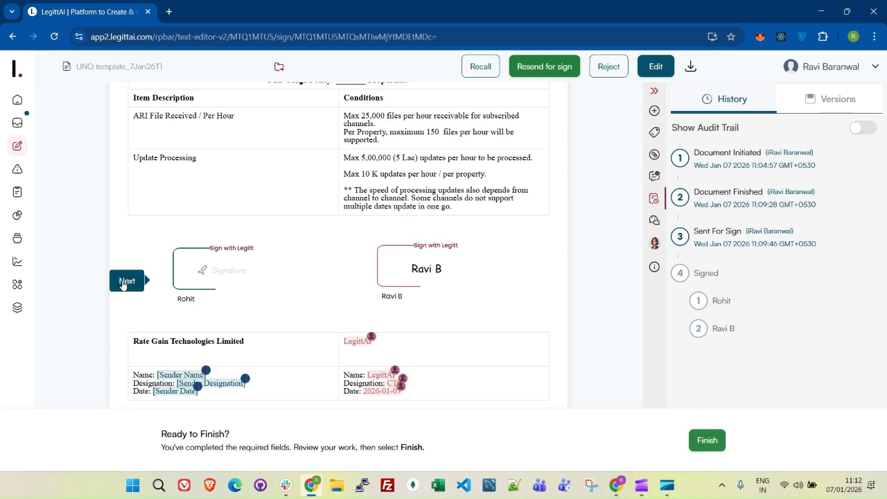
left_click(707, 441)
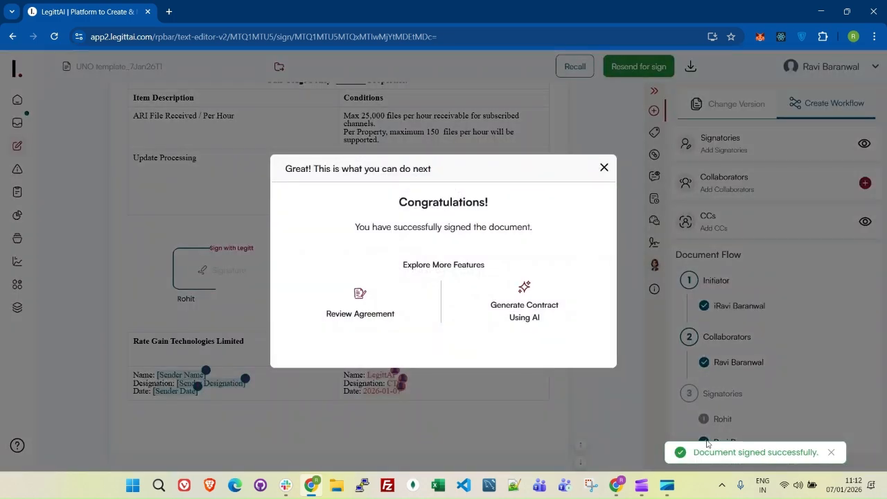
left_click(603, 168)
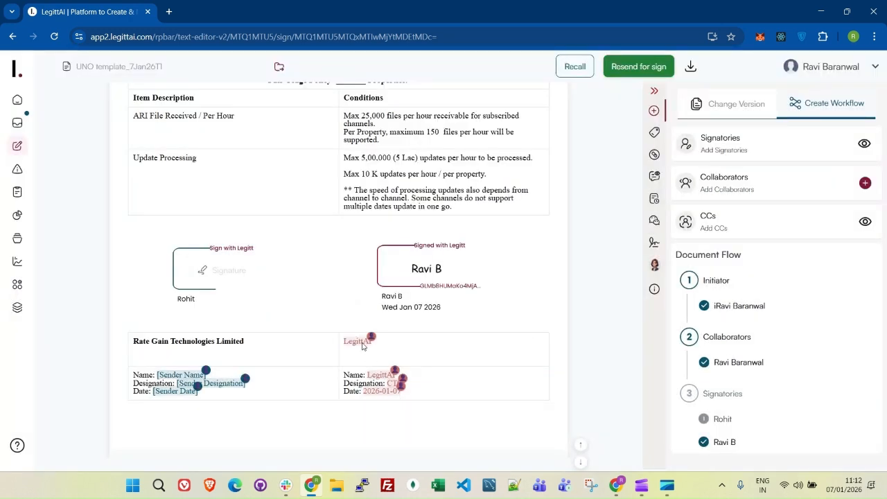